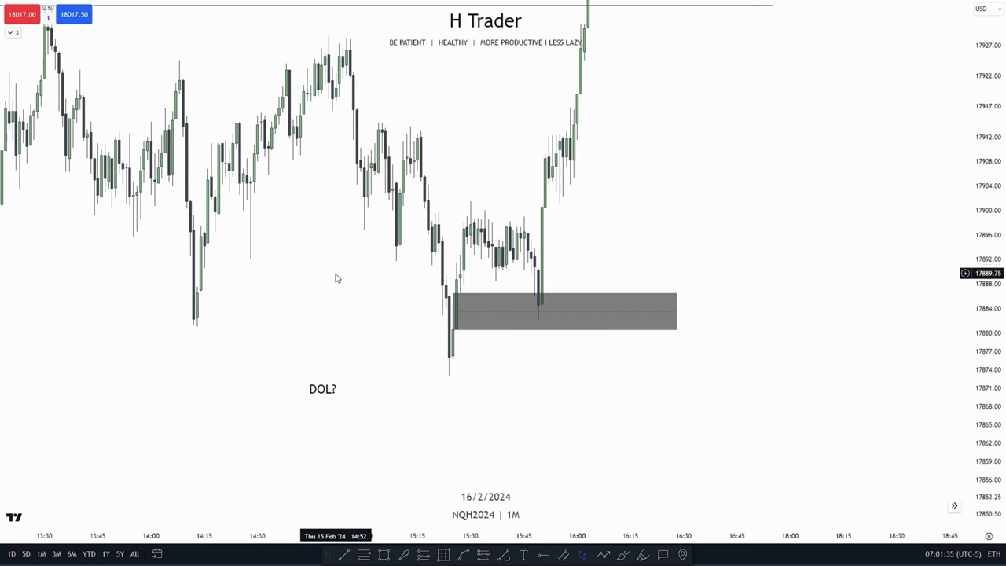
Draw a horizontal line at 17881.00 from the swing low near 14:13 to the sell-off just before the grey zone
left_click_drag(338, 299, 385, 333)
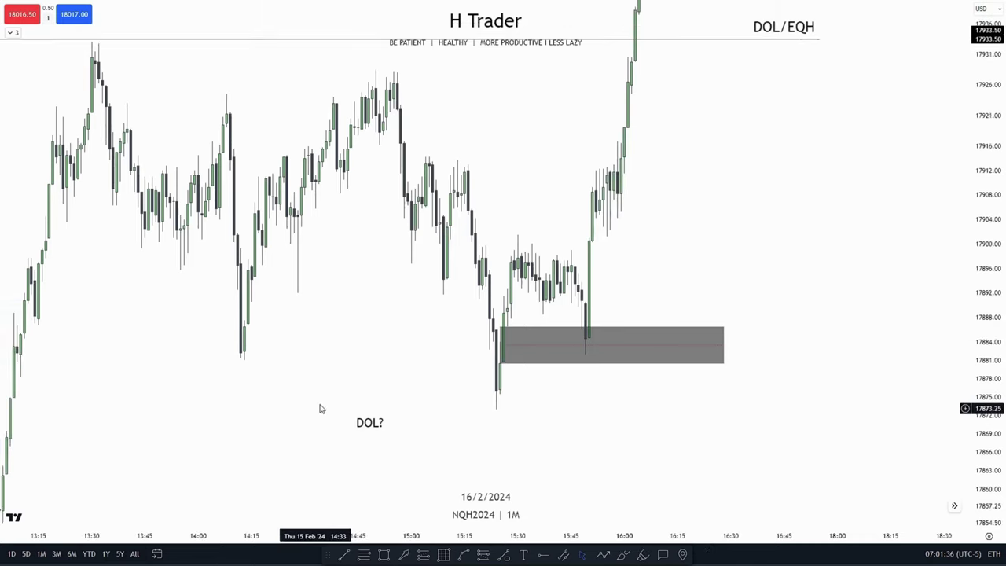
left_click(244, 362)
left_click(491, 360)
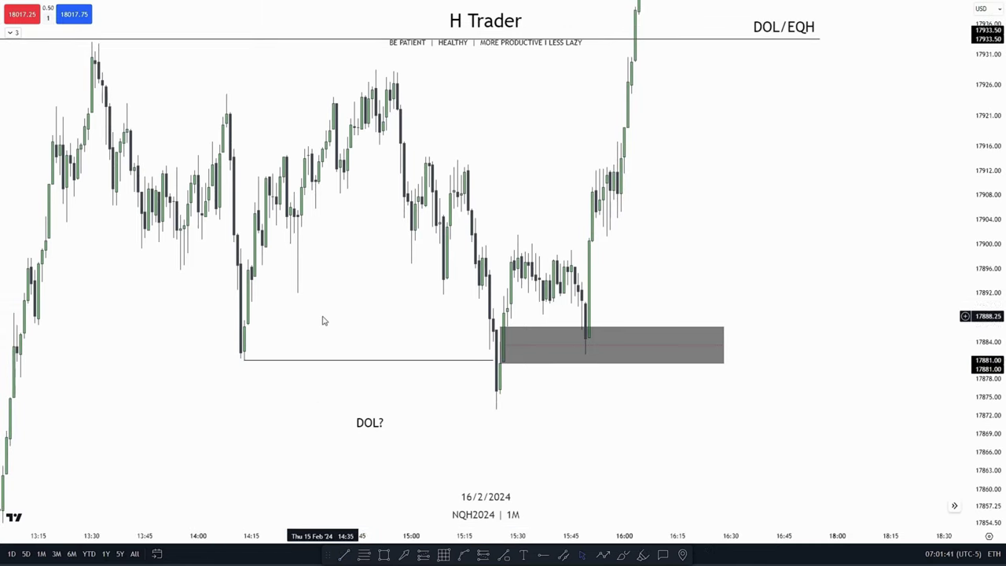
left_click_drag(341, 313, 370, 290)
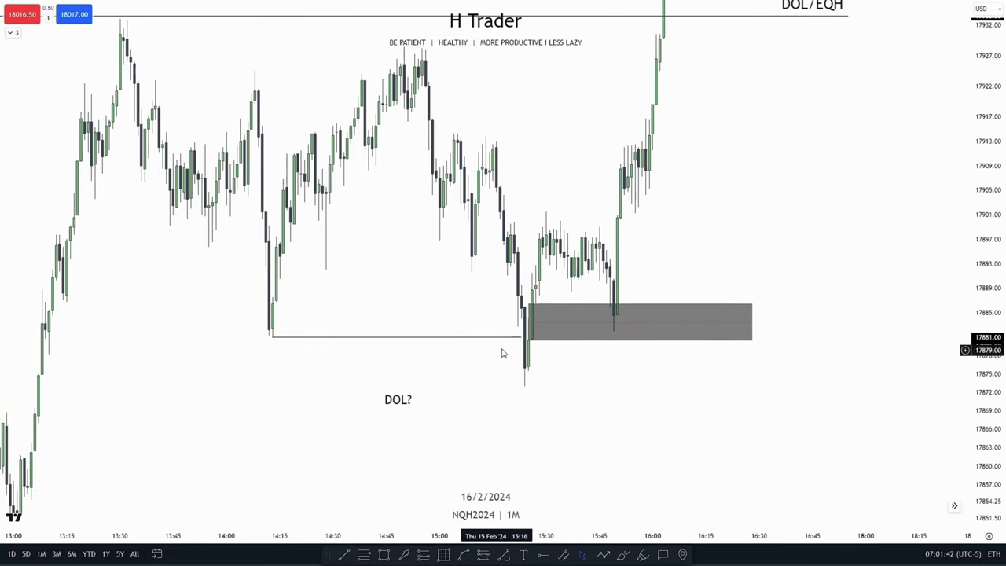
scroll(310, 286, "right", 3)
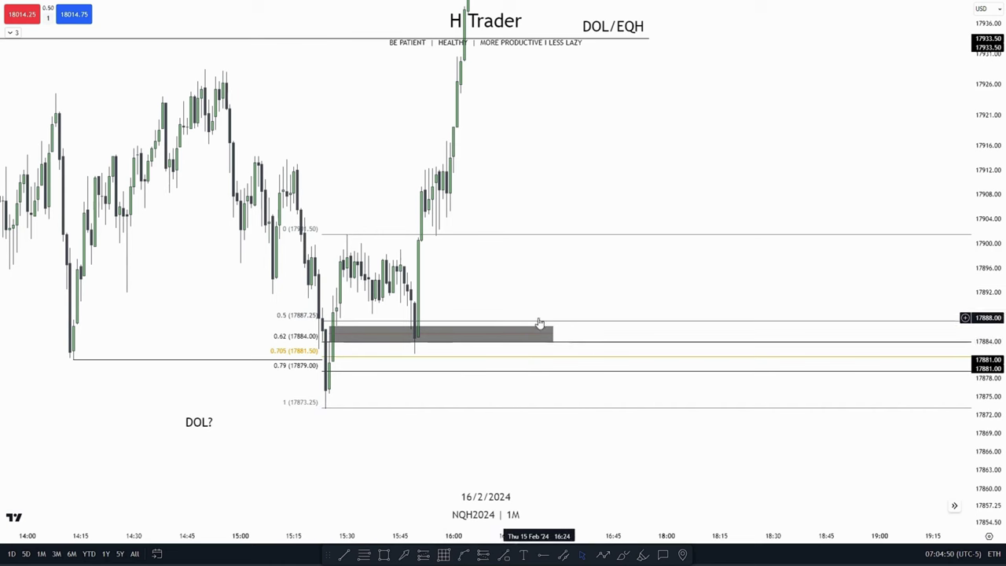
Examine the Fibonacci levels around the grey zone and the sellside/buyside curve and EQH/DOL schematics
left_click_drag(463, 282, 465, 337)
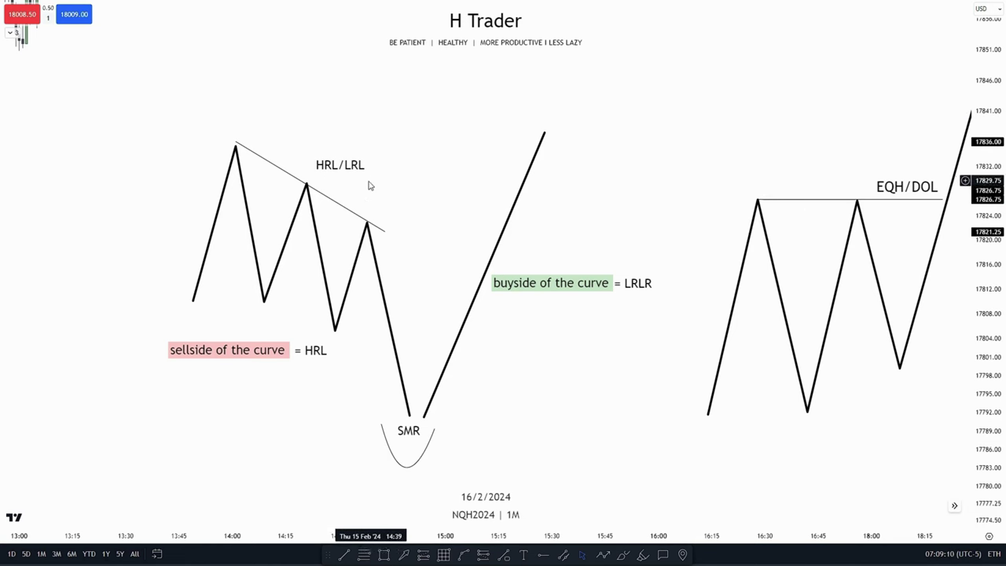
left_click_drag(436, 269, 476, 239)
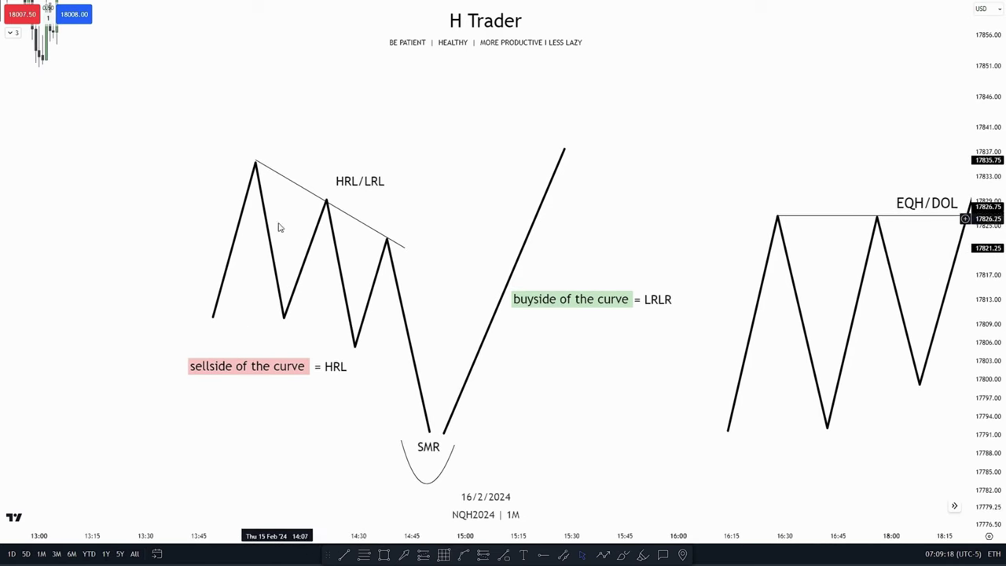
left_click_drag(375, 427, 350, 451)
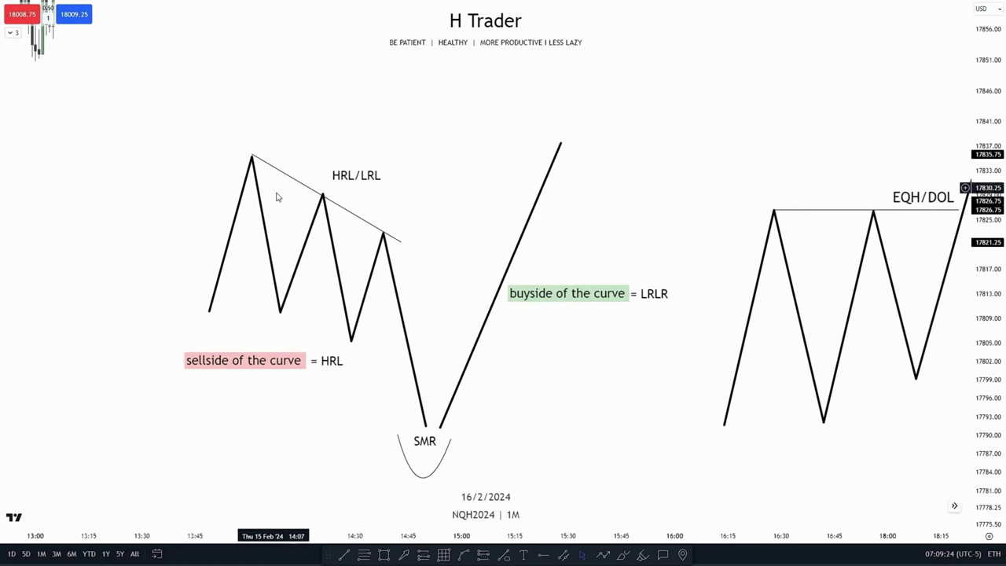
left_click_drag(560, 386, 504, 316)
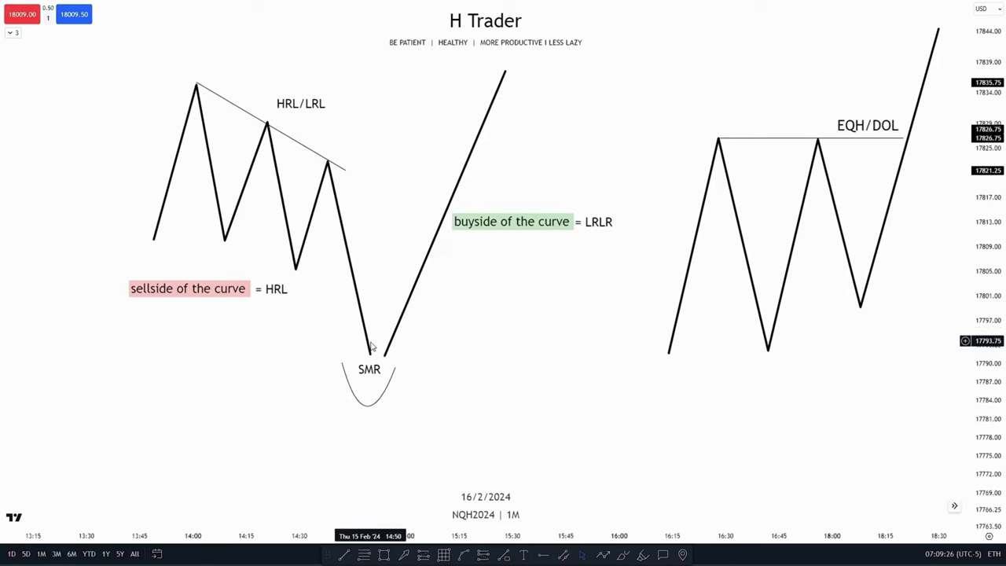
left_click_drag(556, 153, 612, 245)
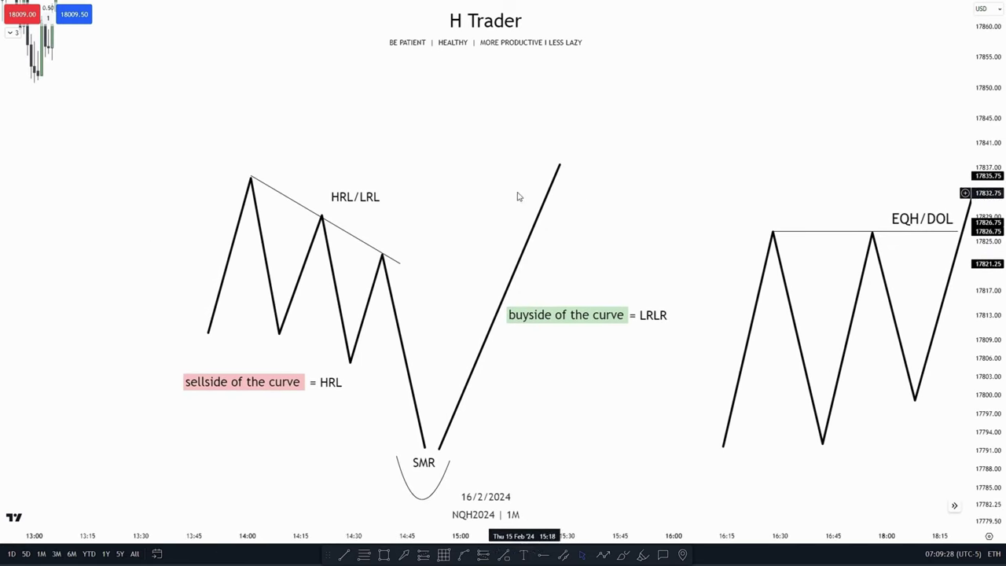
left_click_drag(601, 398, 522, 352)
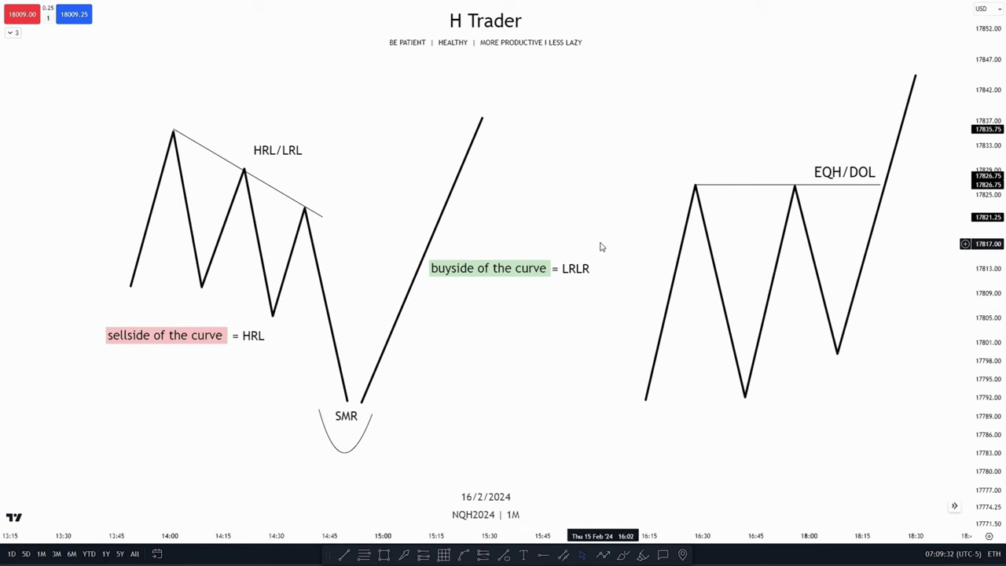
left_click_drag(572, 369, 243, 357)
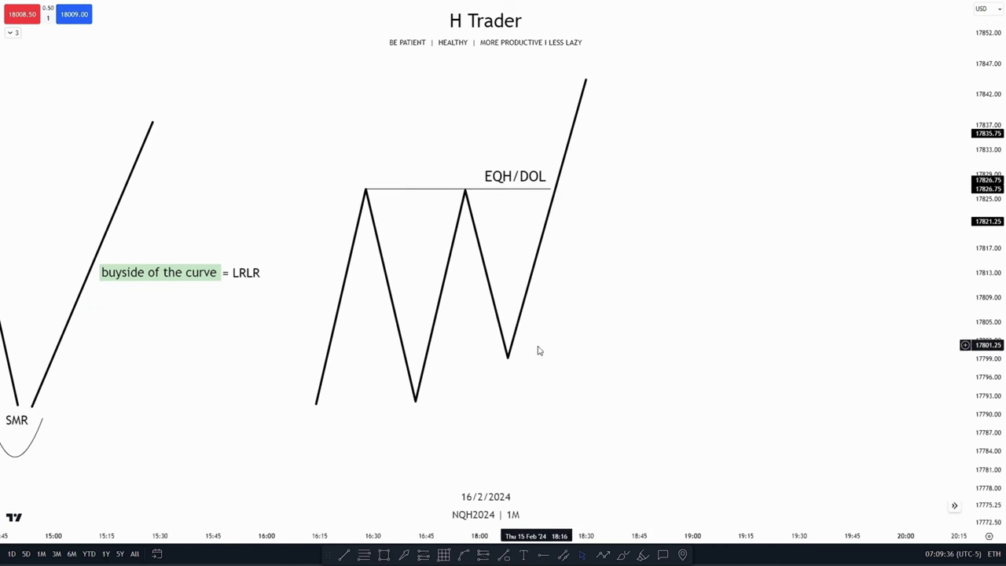
left_click_drag(540, 350, 536, 370)
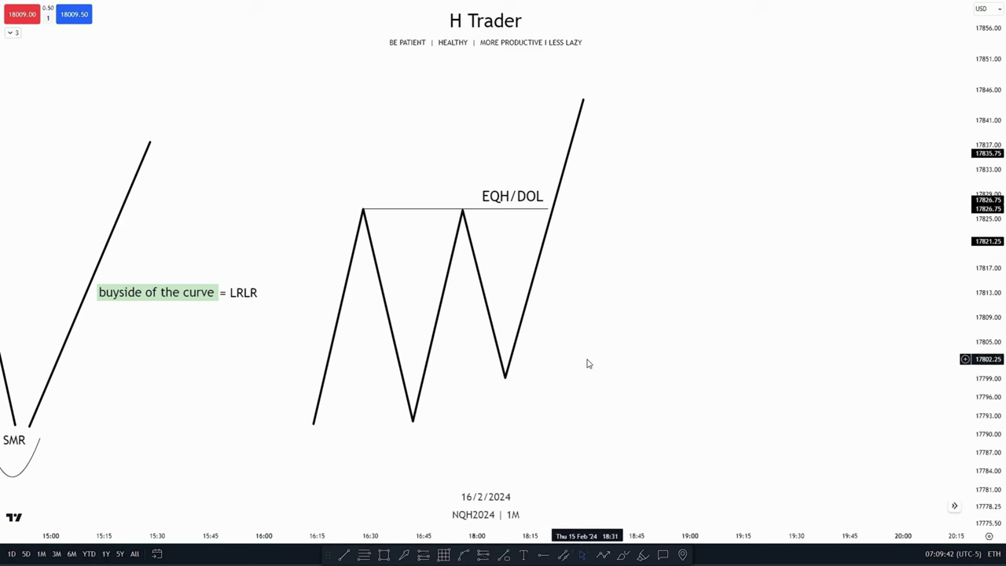
left_click_drag(589, 362, 599, 387)
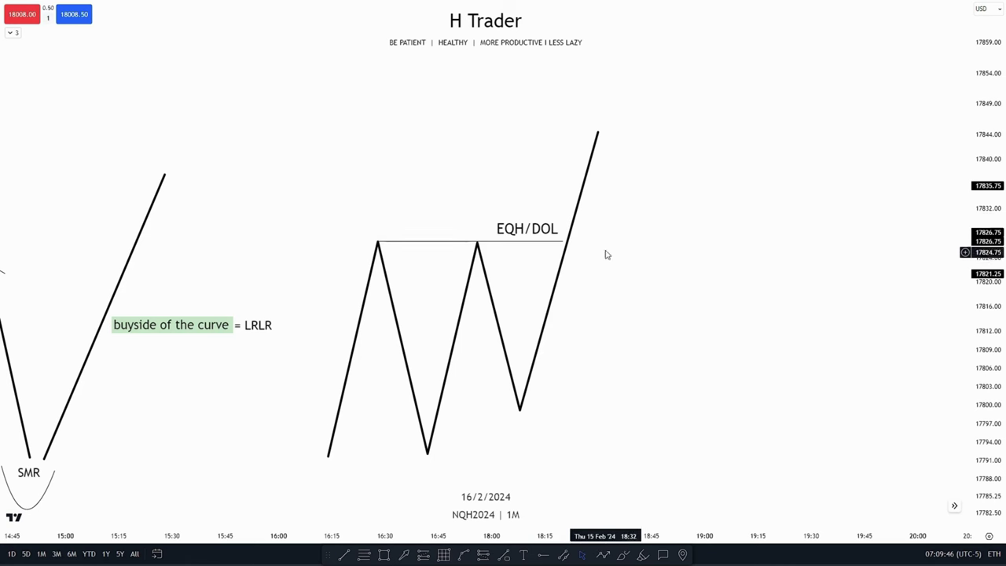
left_click_drag(608, 355, 562, 296)
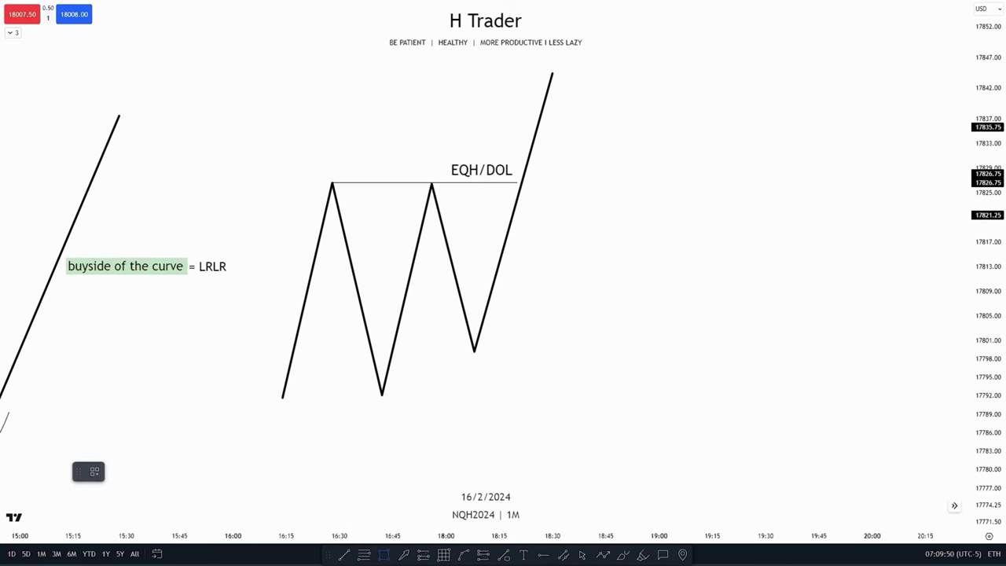
Draw a wide, thin rectangle across the final low of the EQH/DOL schematic
left_click_drag(386, 348, 688, 364)
left_click(499, 329)
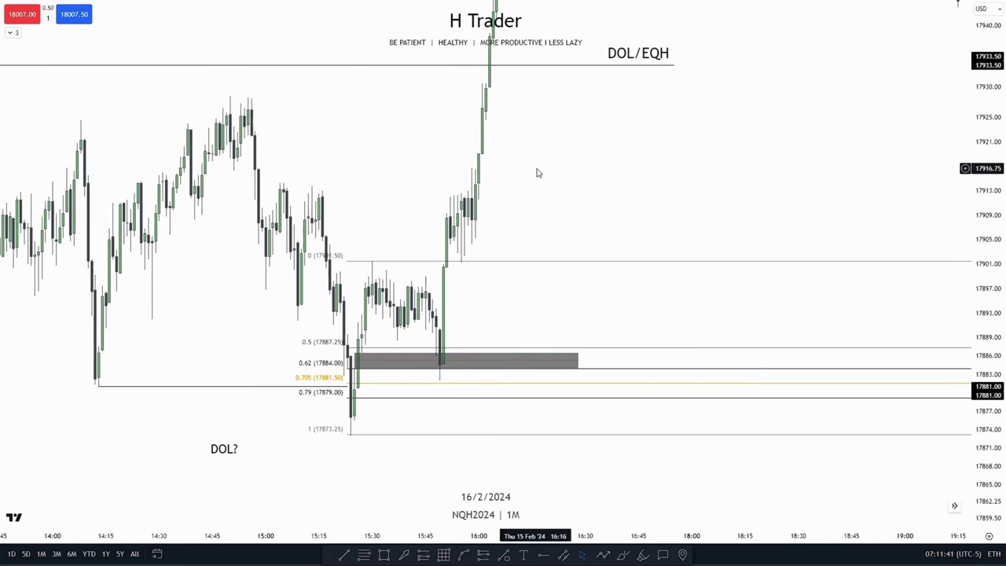
Draw a short horizontal line at 17888.50 beneath the consolidation lows just above the grey zone
left_click_drag(557, 170, 584, 186)
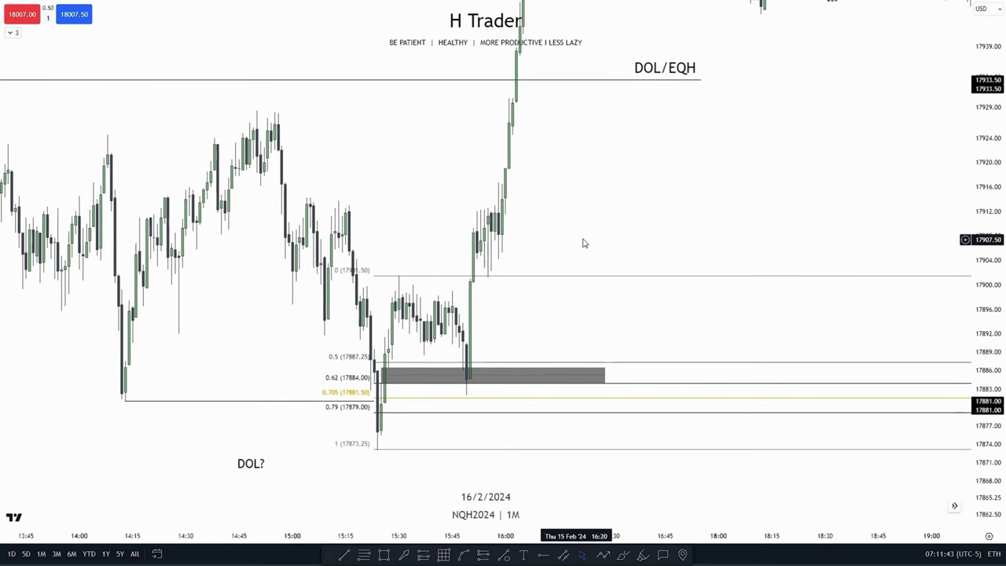
left_click_drag(575, 242, 548, 164)
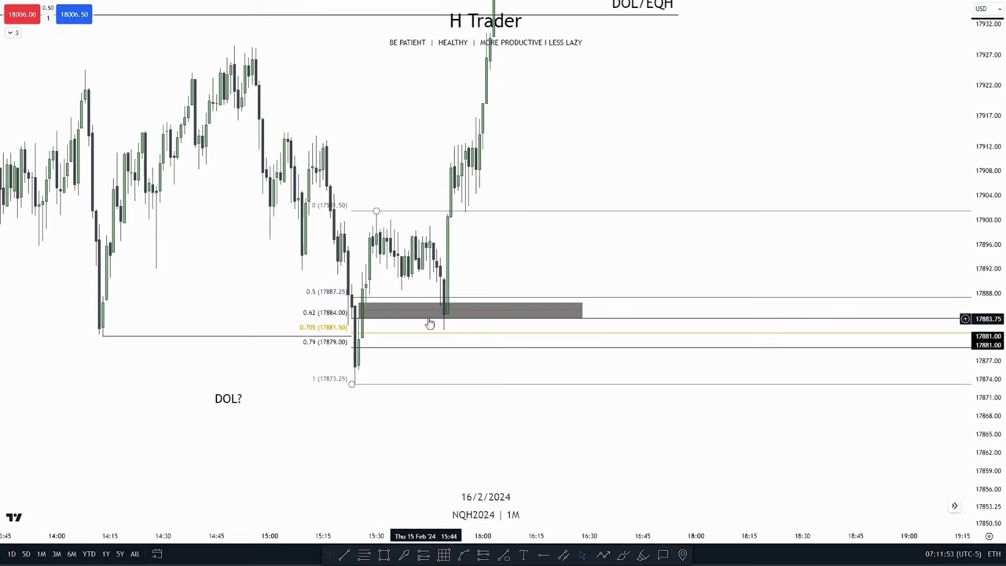
left_click_drag(497, 256, 511, 302)
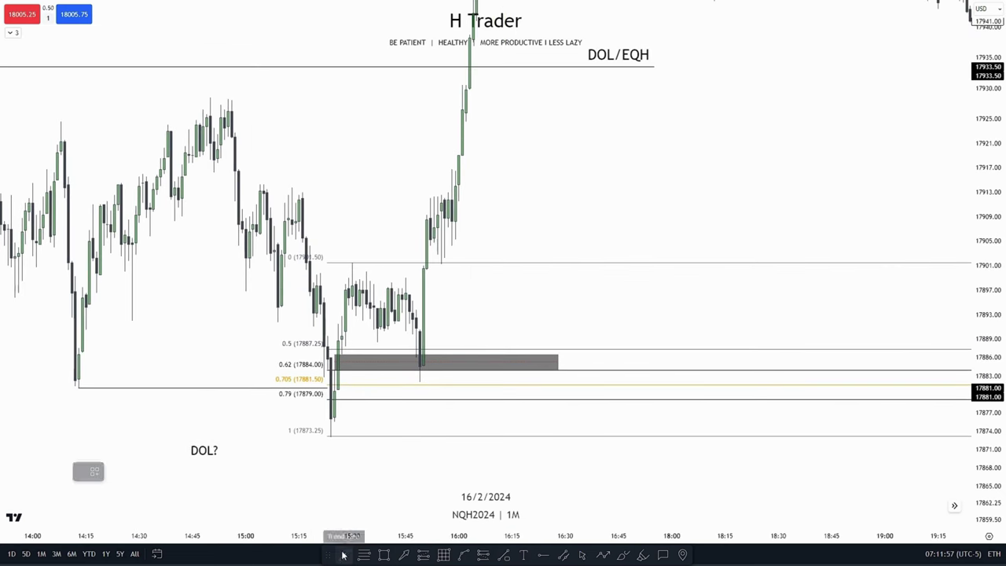
left_click(415, 345)
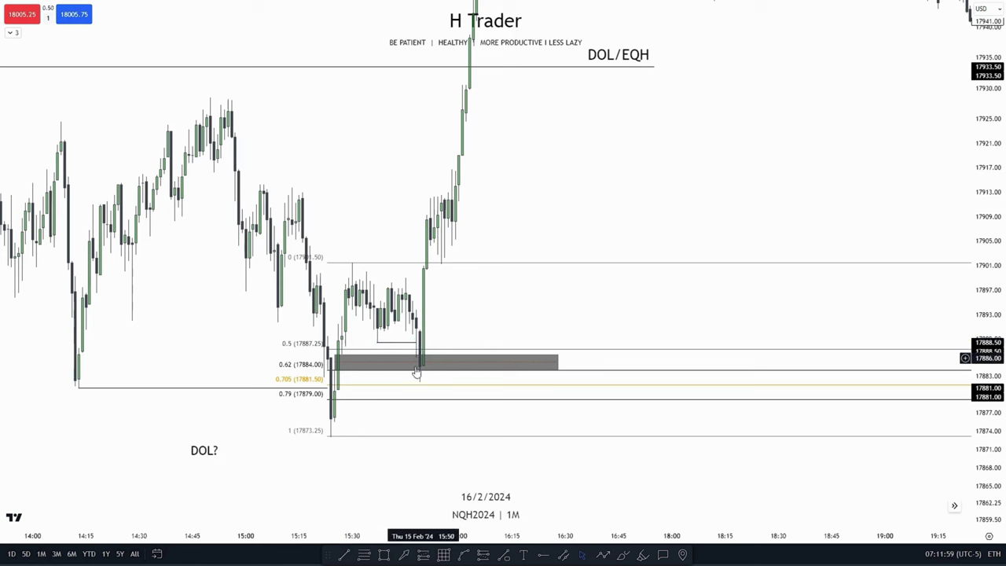
Delete the Fibonacci retracement and draw a horizontal line at 17901.50 from the 15:30 high to the breakout candle
left_click(357, 266)
key("Delete")
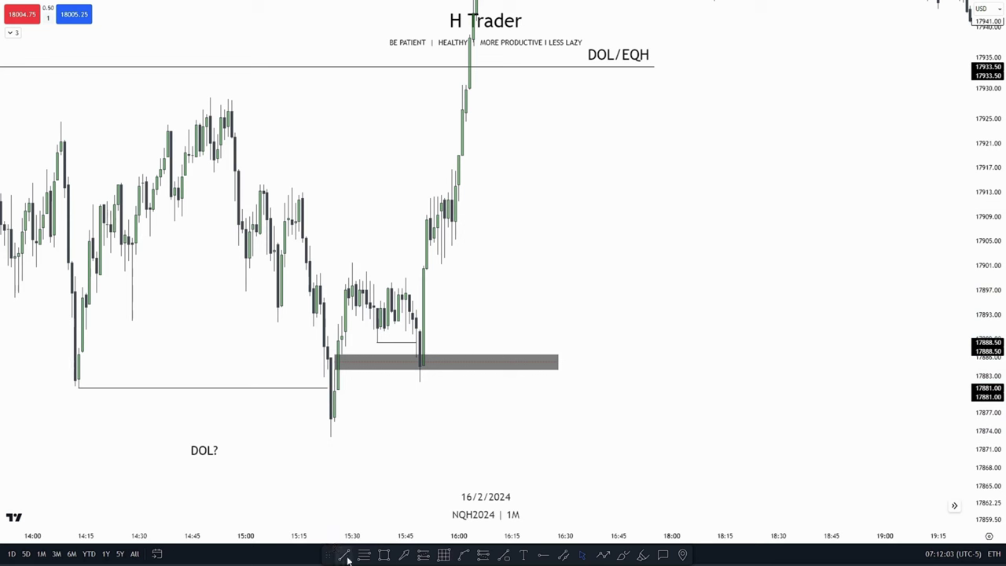
left_click(423, 276, "shift")
left_click(489, 298)
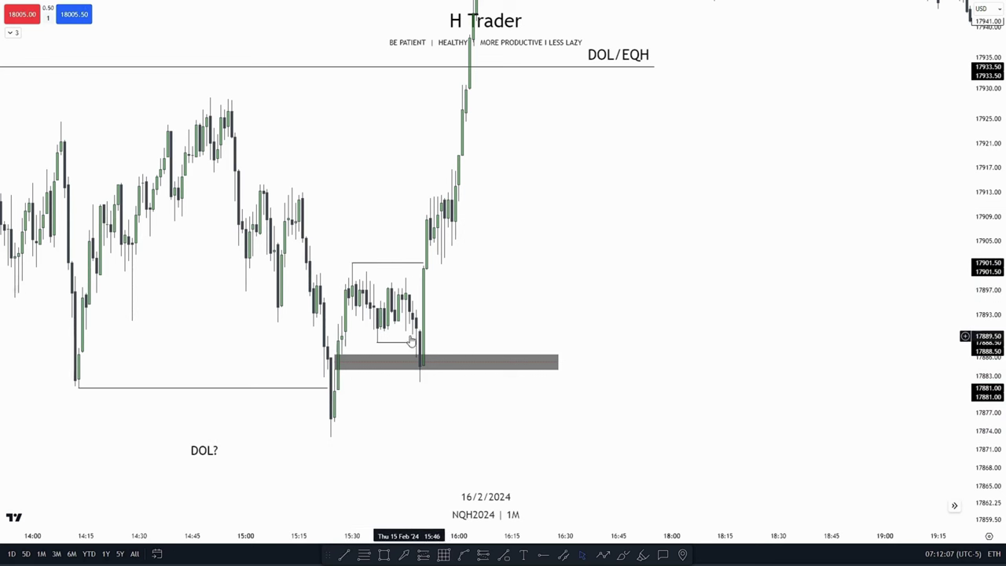
Try a Fibonacci retracement from the swing low at 17873.00 to the 15:30 high at 17901.50, and remove it
left_click(345, 556)
left_click(331, 437)
left_click(353, 263)
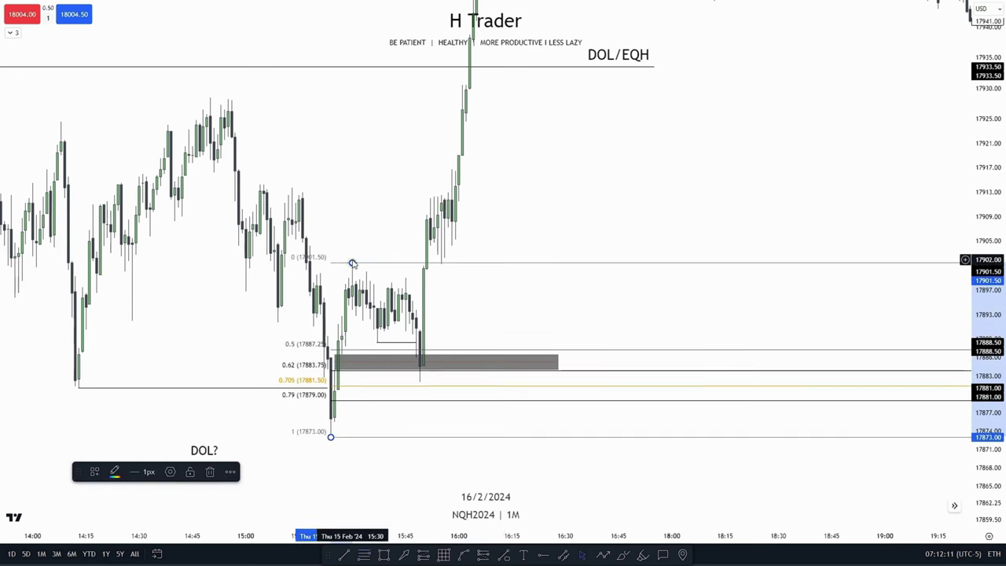
key("Delete")
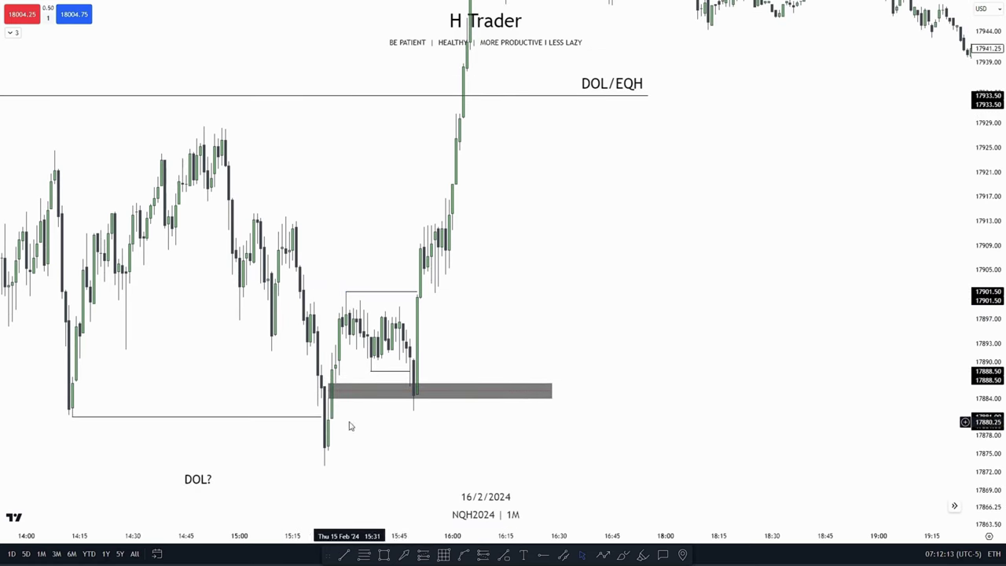
Examine the equal highs along the DOL/EQH line and the price move from the grey zone up to it
scroll(708, 220, "down", 4)
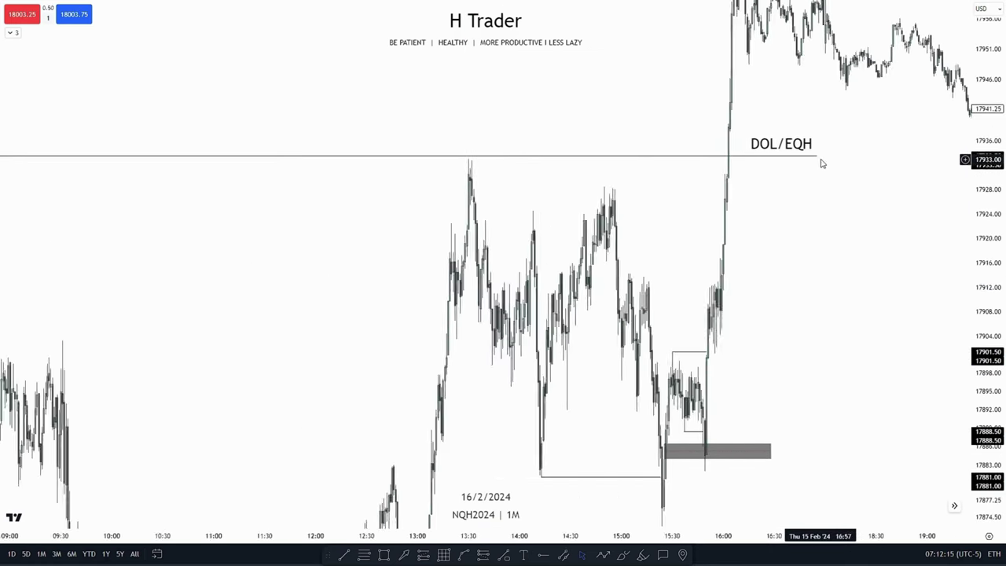
scroll(822, 163, "down", 2)
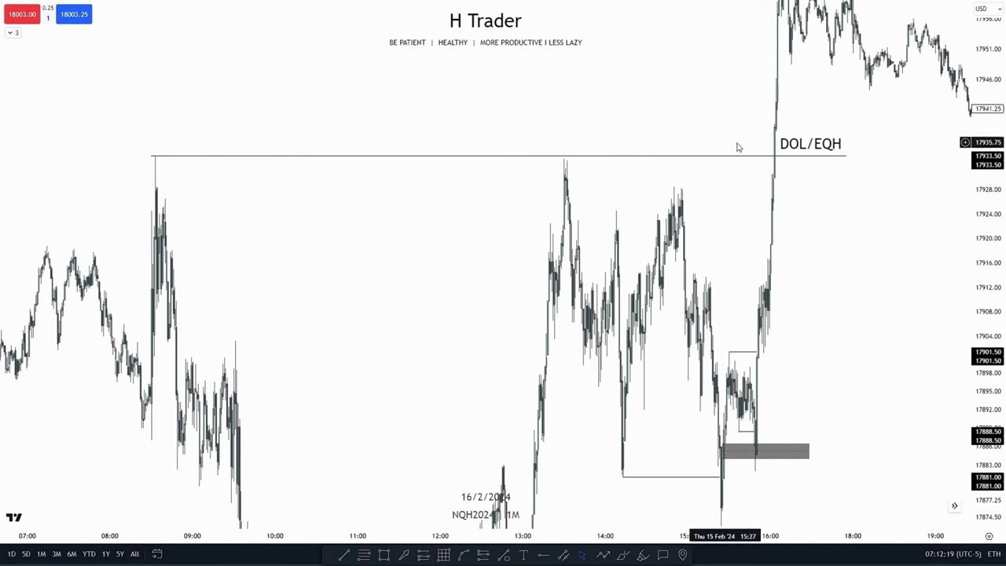
scroll(707, 102, "up", 5)
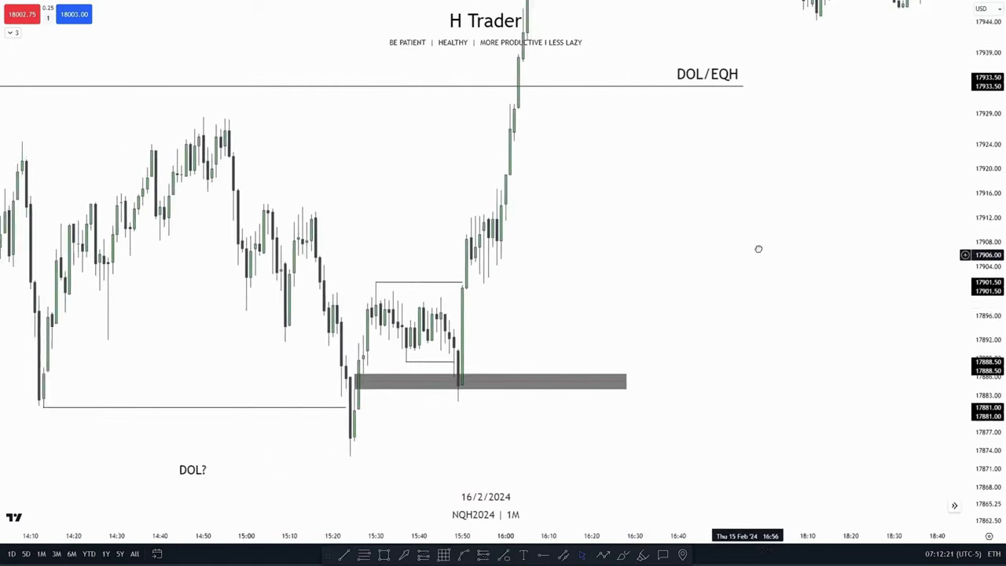
scroll(758, 249, "up", 1)
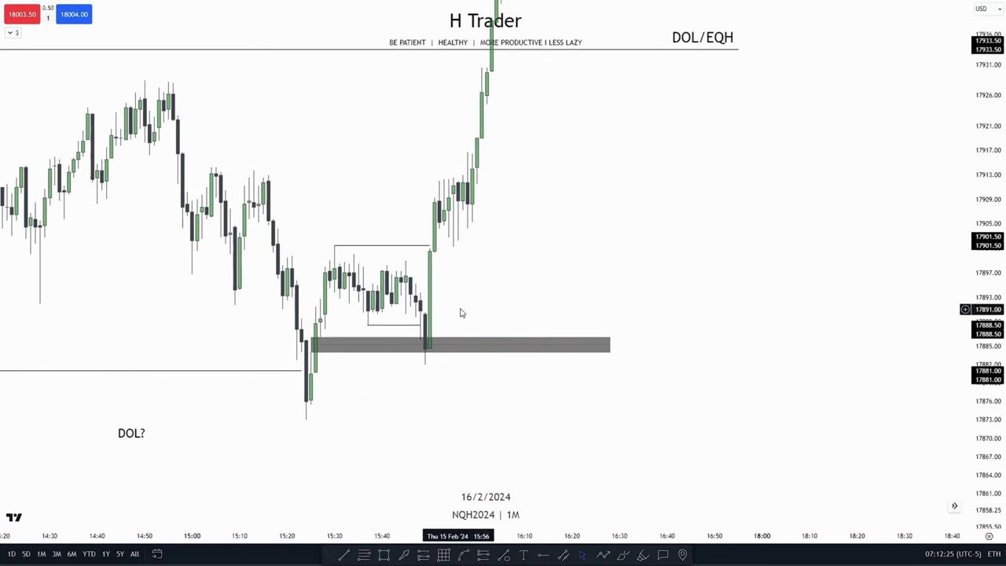
left_click_drag(568, 250, 547, 348)
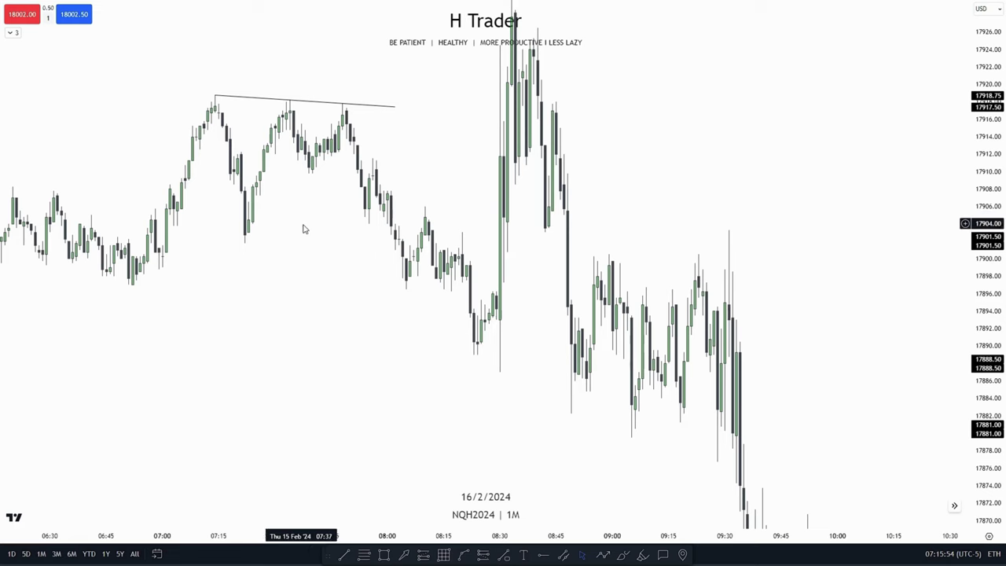
Examine the descending highs under the trend line between 07:15 and 08:00 and the price action that follows until 09:30
left_click_drag(307, 209, 333, 287)
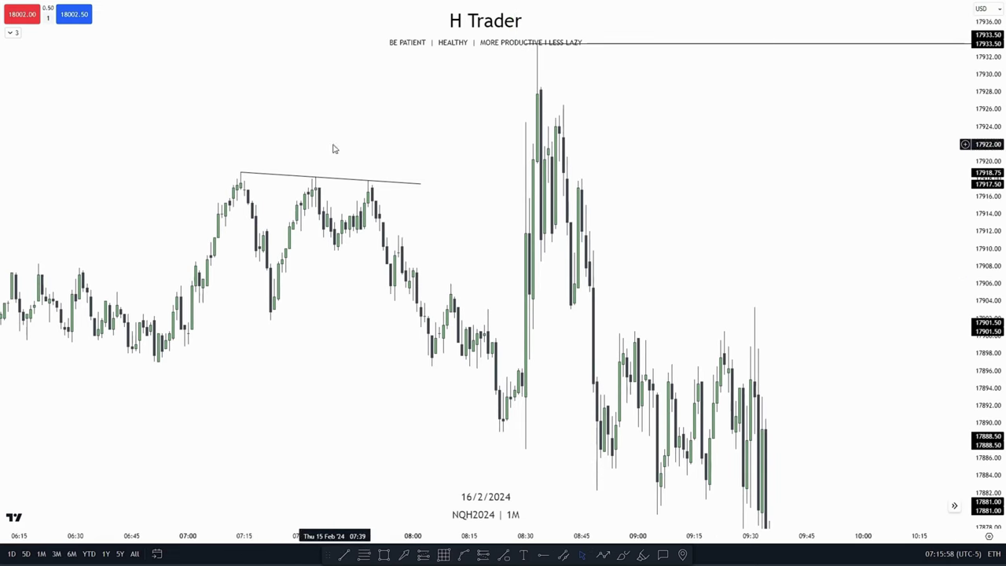
left_click(421, 184)
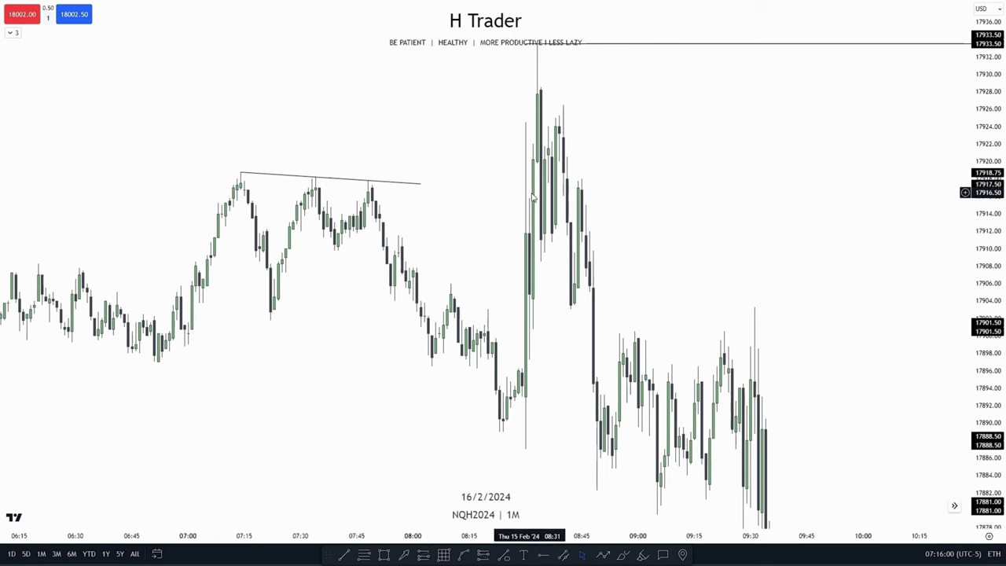
left_click_drag(372, 144, 417, 168)
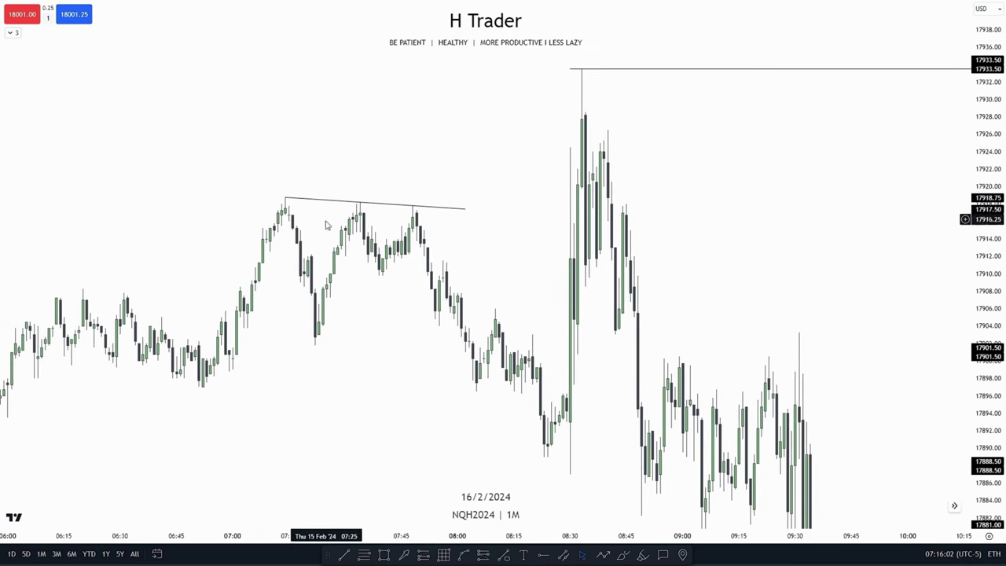
left_click_drag(453, 267, 415, 227)
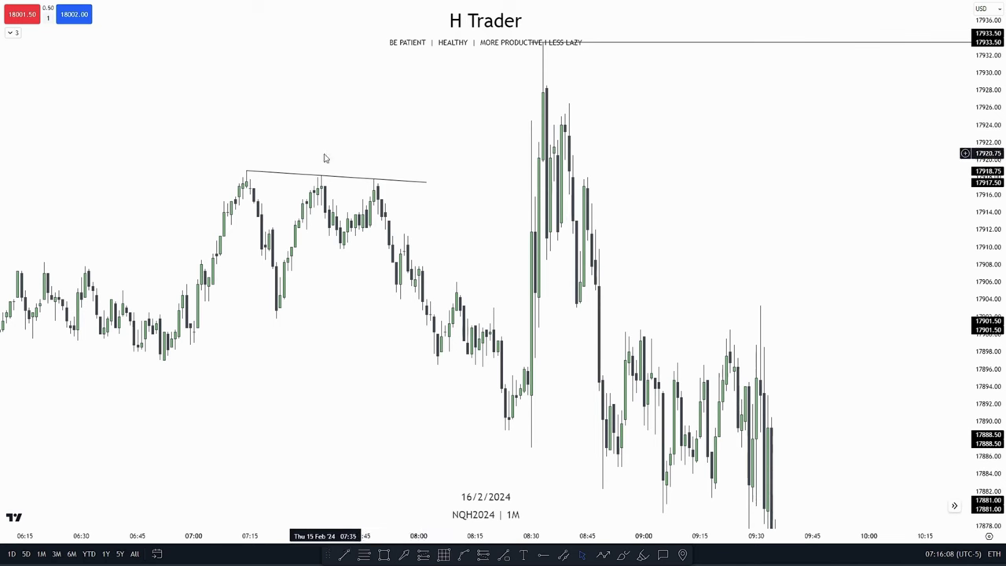
left_click_drag(373, 262, 307, 297)
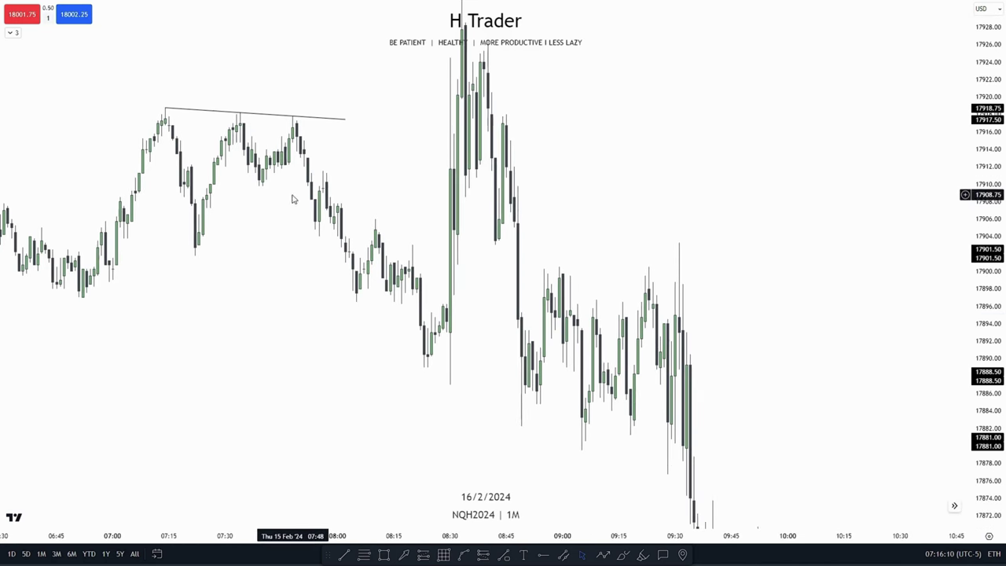
left_click_drag(292, 199, 331, 158)
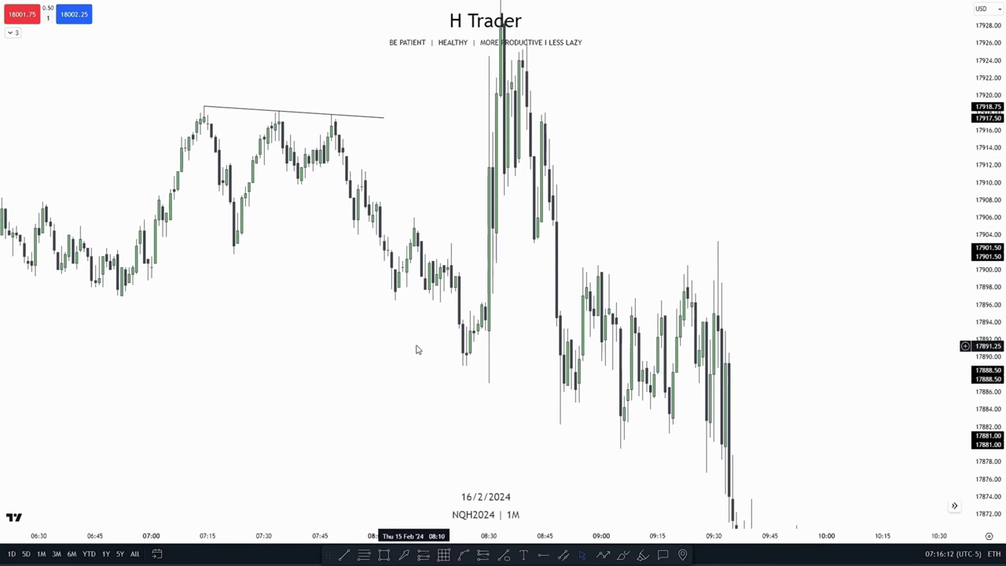
left_click_drag(457, 355, 464, 348)
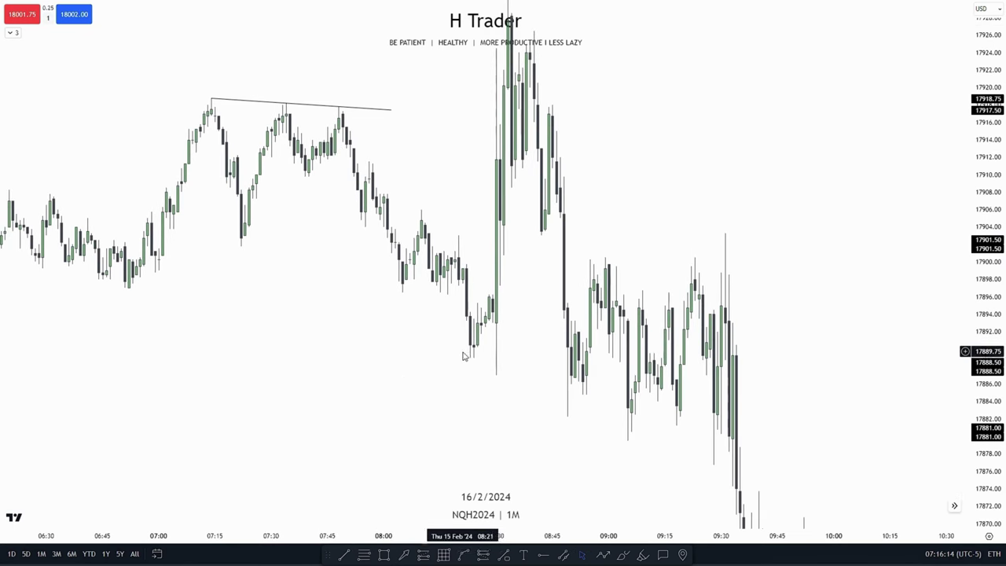
Mark a grey zone between 17888.50 and 17886.75 from the 05:50 low to about 08:40, and remove it
scroll(370, 358, "down", 5)
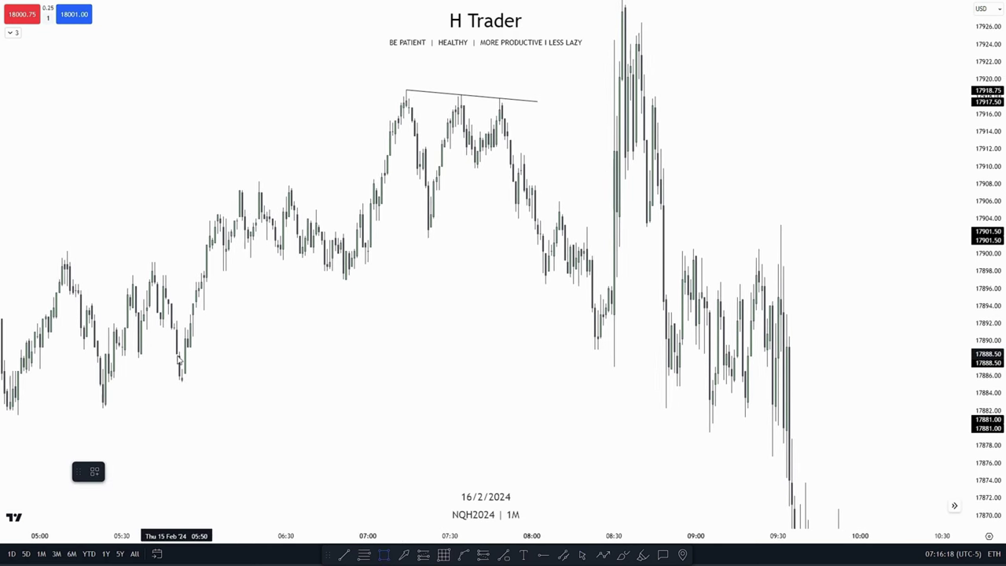
mouse_move(178, 359)
left_mouse_down()
mouse_move(330, 375)
mouse_move(688, 363)
mouse_move(673, 363)
mouse_move(681, 373)
mouse_move(194, 402)
left_mouse_up()
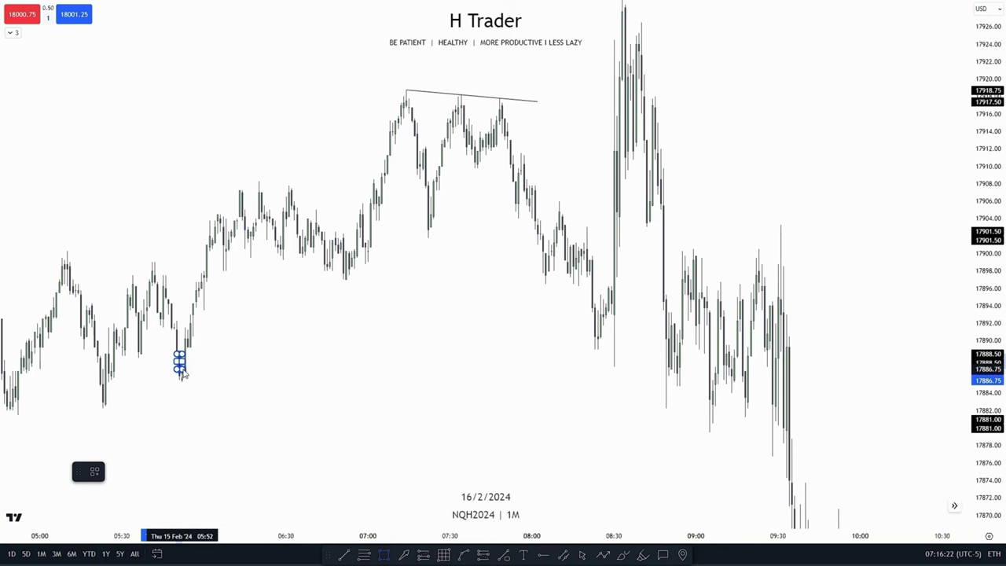
left_click_drag(182, 373, 645, 362)
scroll(441, 289, "up", 3)
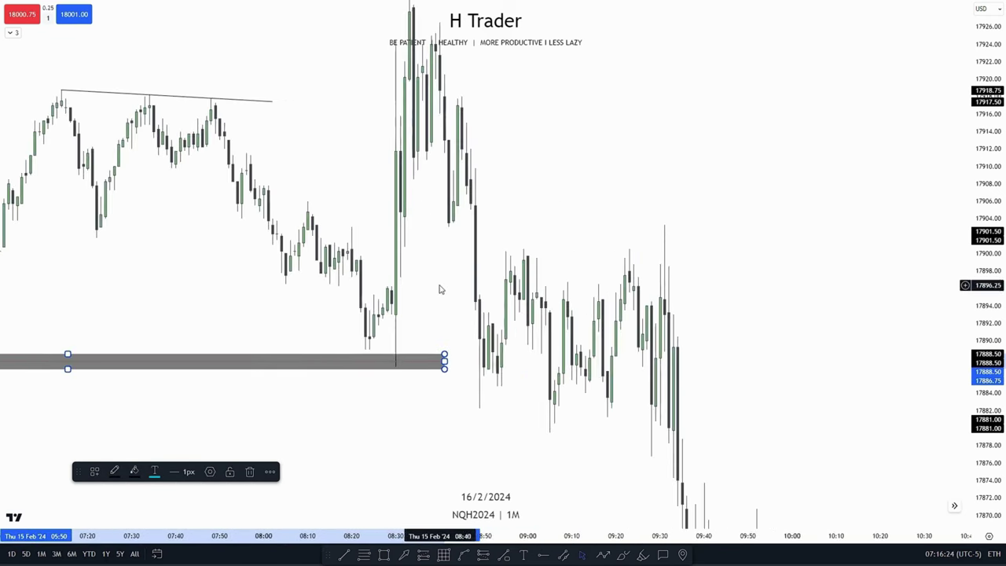
scroll(429, 289, "up", 2)
left_click_drag(395, 286, 523, 297)
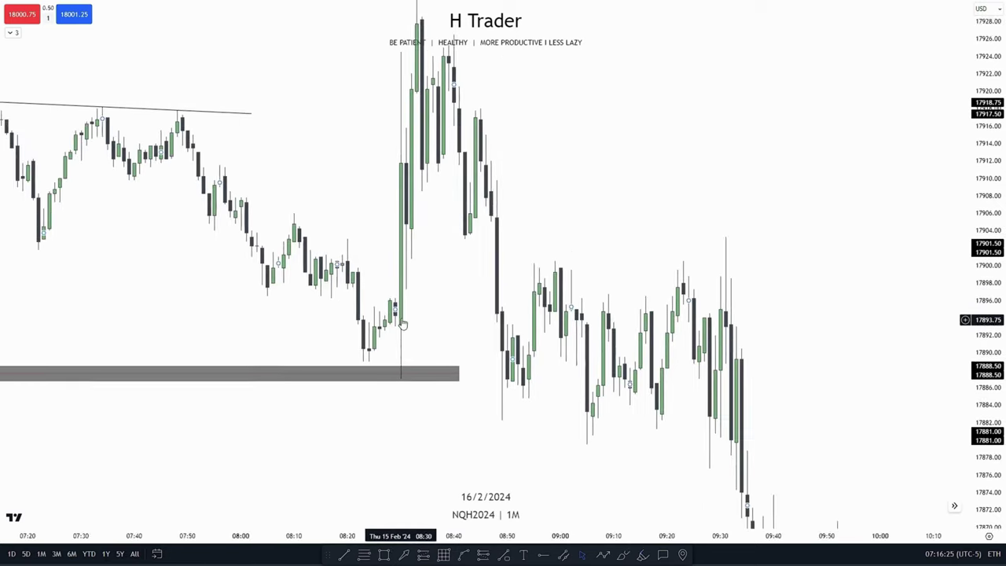
left_click(412, 373)
key("Delete")
Draw a horizontal line at 17887.00 from the low of the 08:30 candle to the 08:49 candle
left_click_drag(462, 316, 483, 365)
scroll(425, 340, "up", 1)
left_click_drag(404, 333, 512, 358)
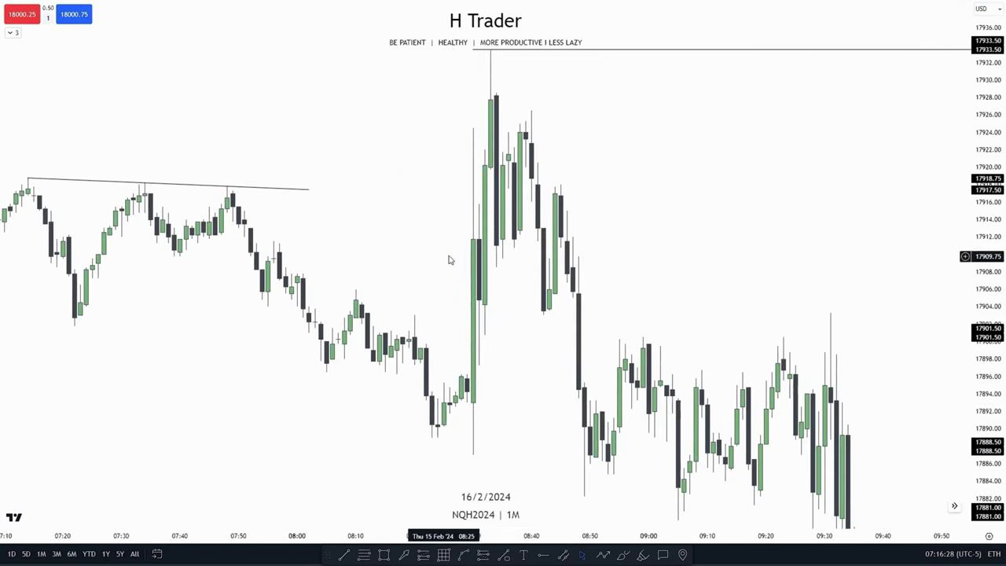
scroll(472, 267, "down", 2)
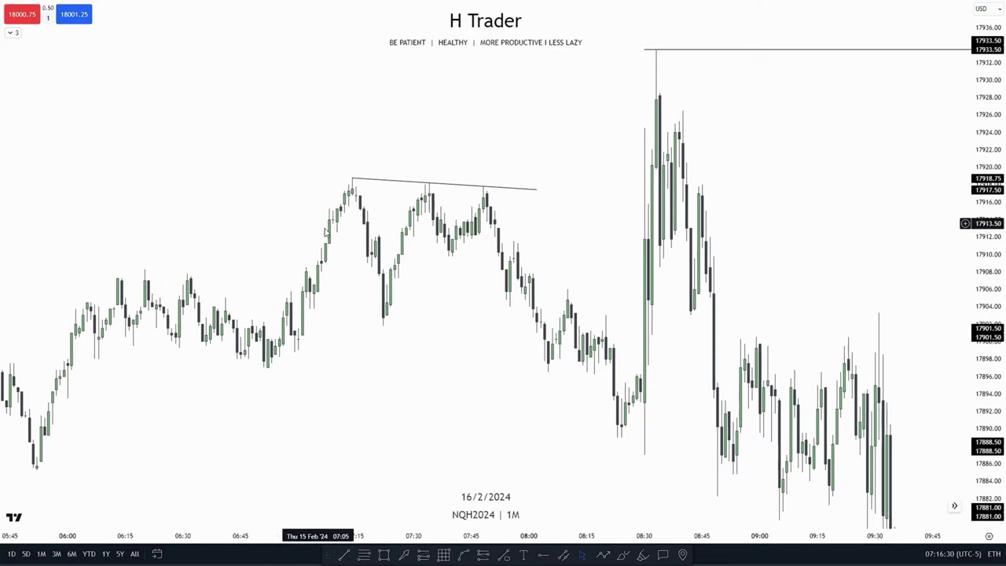
scroll(476, 272, "up", 3)
scroll(541, 377, "up", 3)
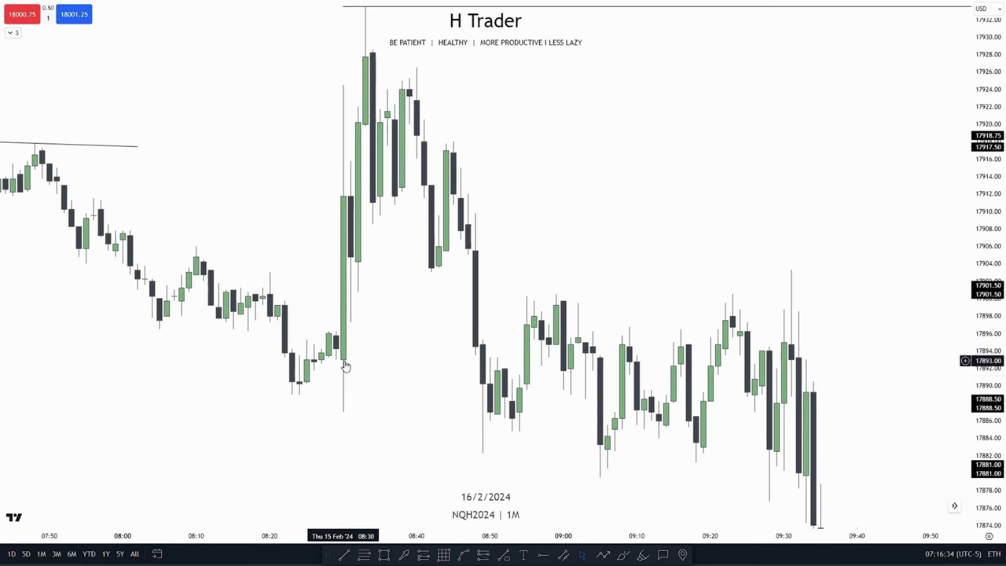
left_click_drag(416, 423, 376, 499)
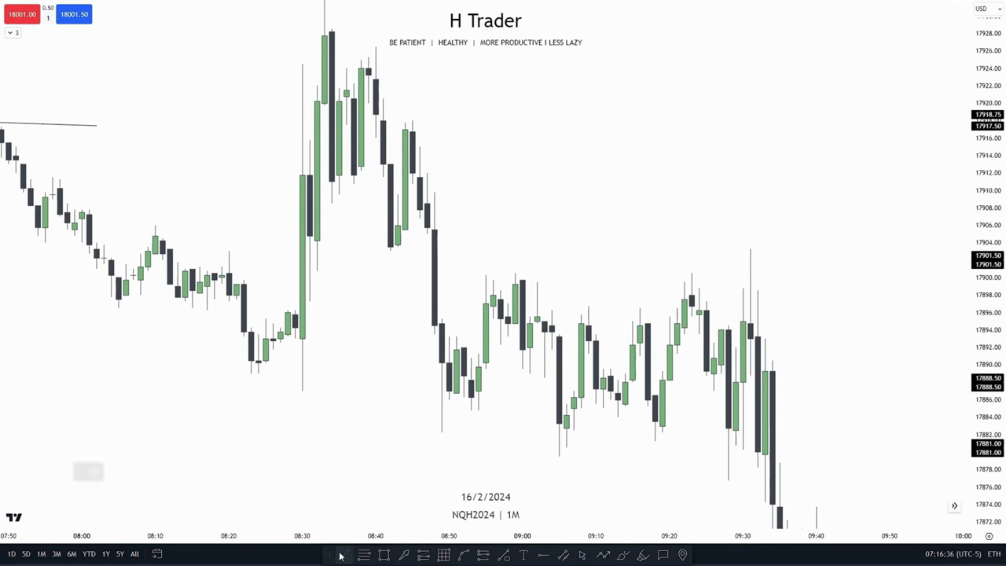
left_click(303, 391)
scroll(303, 392, "up", 1)
left_click(390, 392)
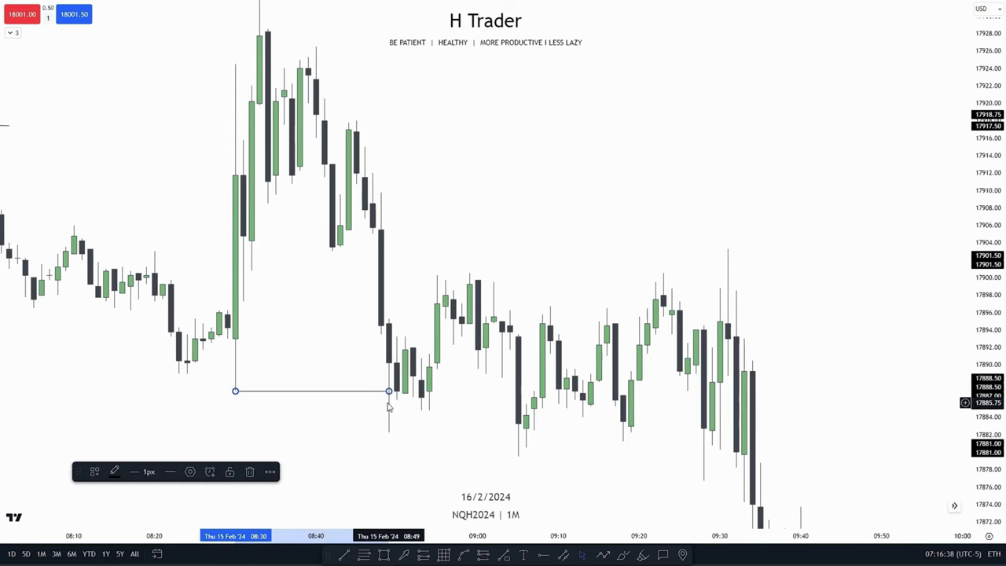
left_click(360, 411)
Try a trend line under the rising lows from 04:52 to 06:32, and remove it
scroll(360, 410, "down", 9)
scroll(456, 398, "down", 2)
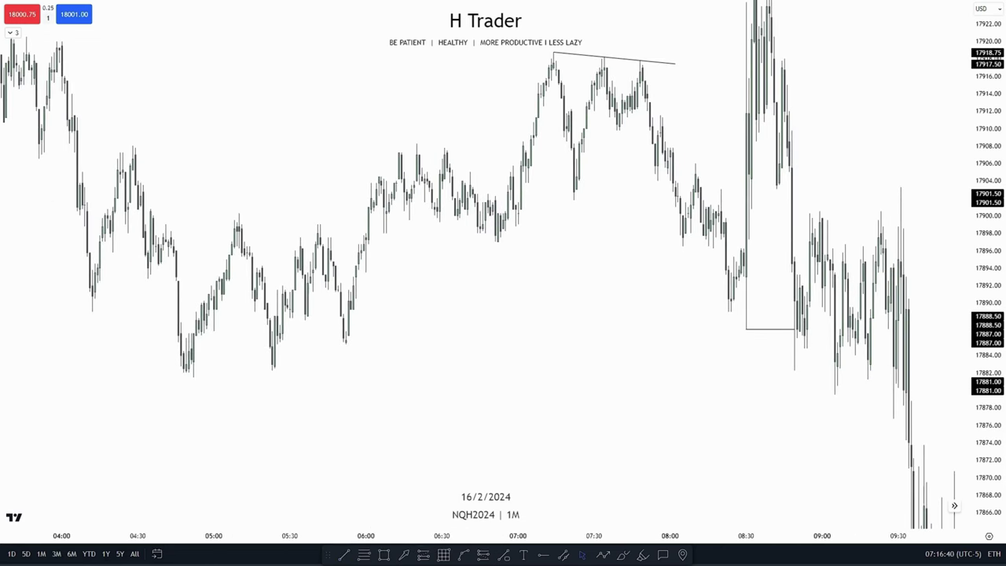
left_click(201, 381)
left_click(447, 360)
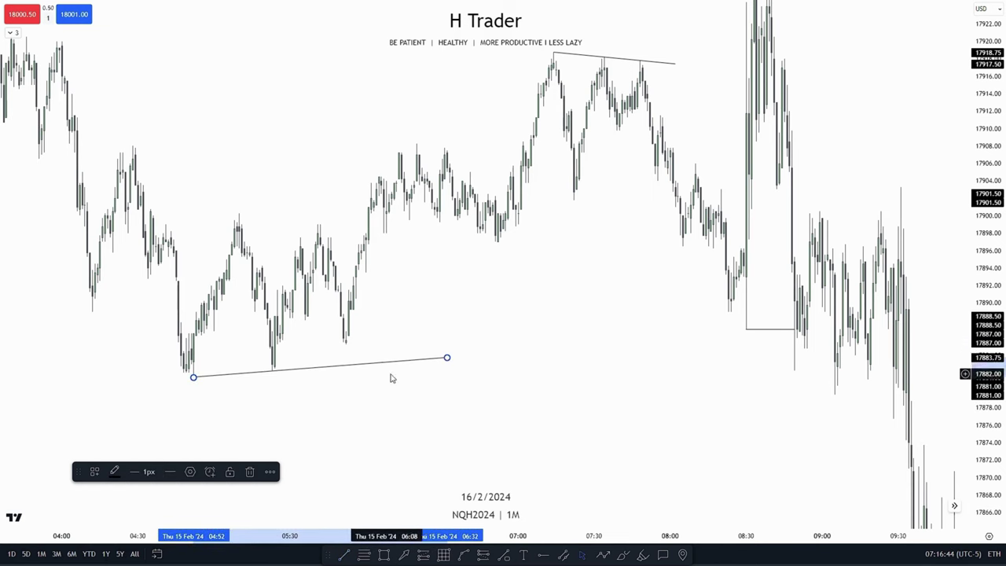
key("Delete")
Mark a grey zone on the sell-off from 08:47, from 17905.00 down to about 17895, extended to about 09:50
scroll(409, 368, "up", 6)
left_click_drag(392, 368, 299, 416)
scroll(540, 283, "up", 3)
scroll(389, 253, "right", 5)
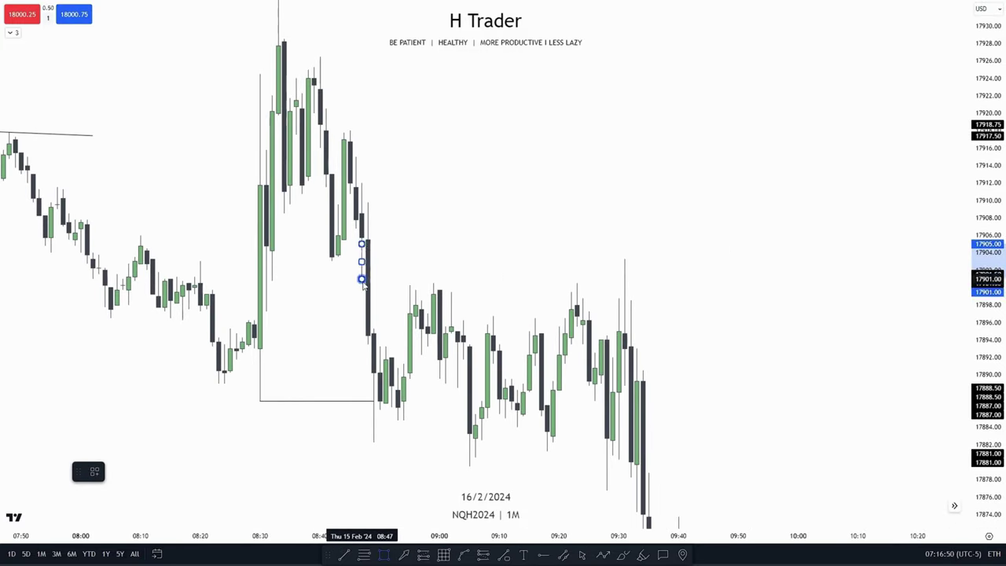
left_click_drag(364, 285, 692, 329)
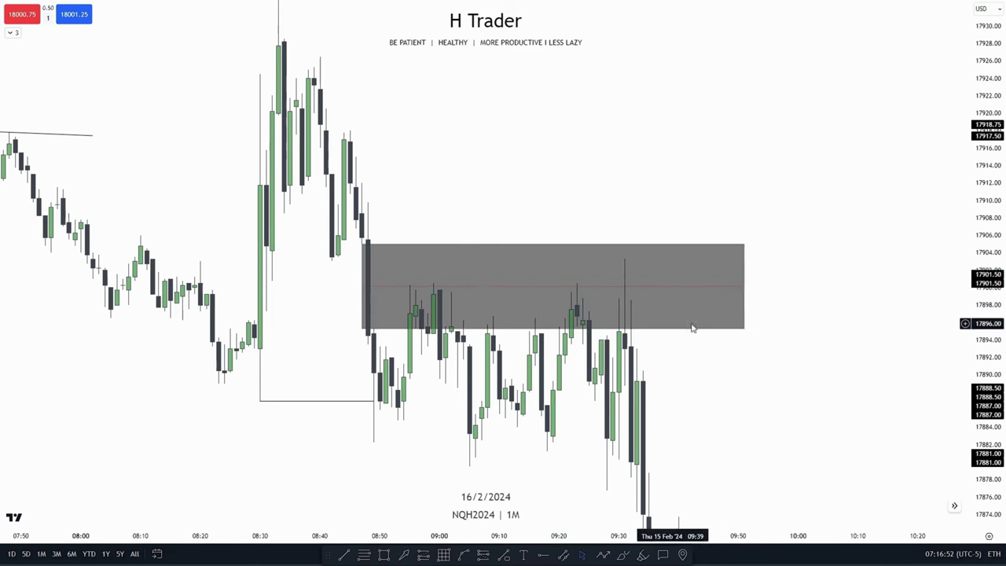
Examine the price drop out of the grey zone after 09:30 and the lows it runs through
left_click_drag(689, 379, 658, 279)
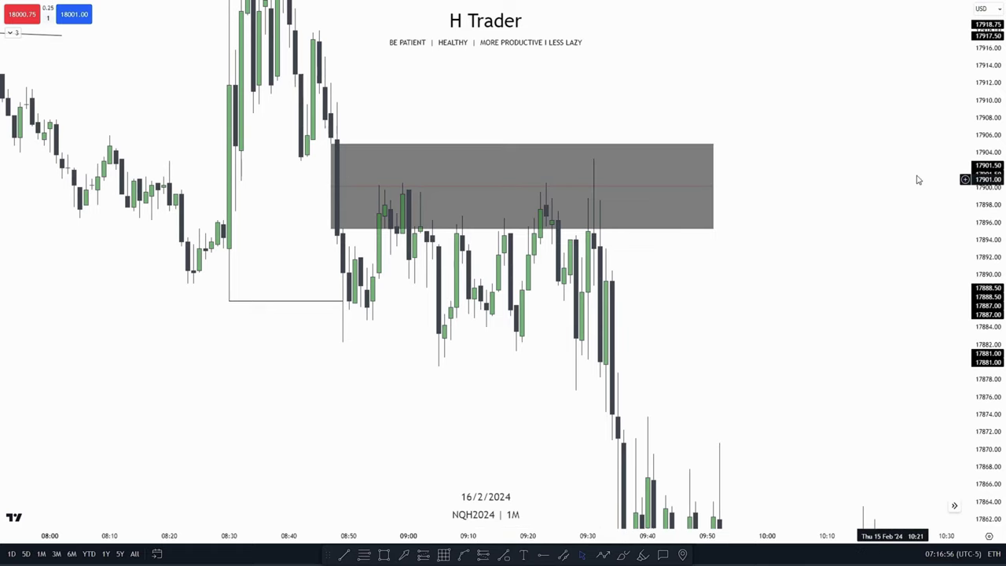
scroll(840, 368, "down", 6)
left_click_drag(719, 410, 629, 372)
scroll(532, 327, "up", 8)
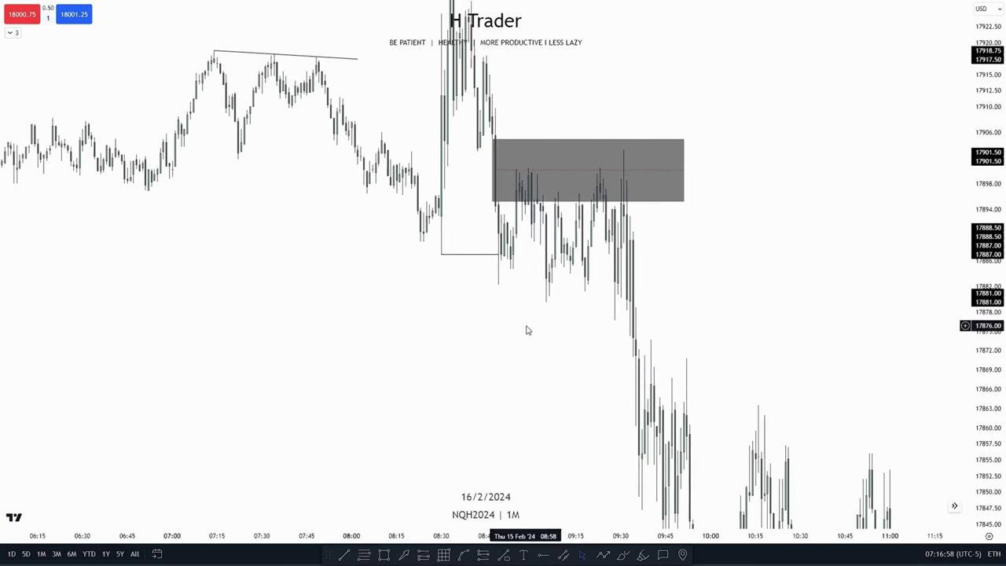
left_click_drag(418, 342, 497, 411)
scroll(496, 414, "up", 1)
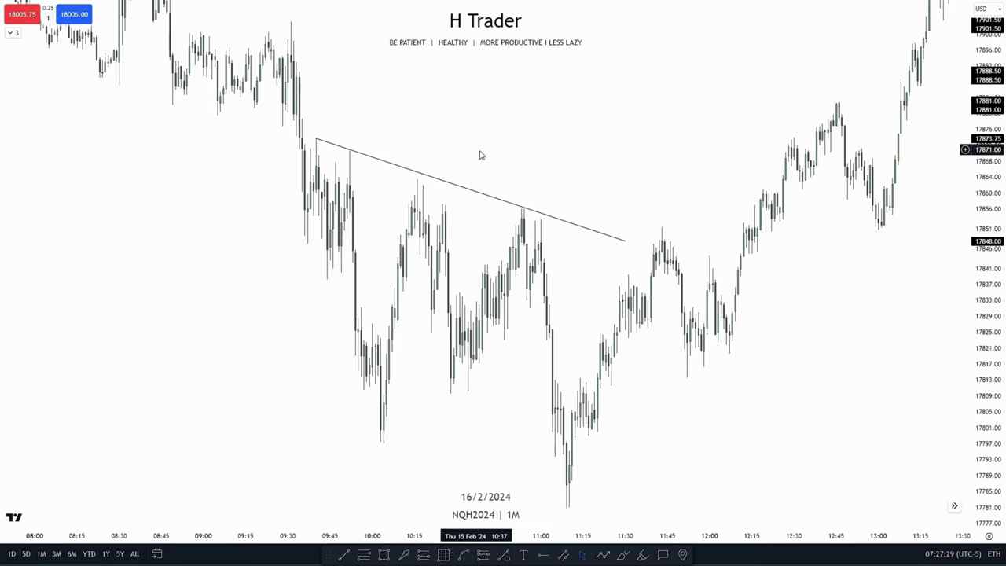
Examine the descending highs under the trend line between 09:40 and 11:00 and the swing lows beneath them
left_click_drag(379, 206, 362, 271)
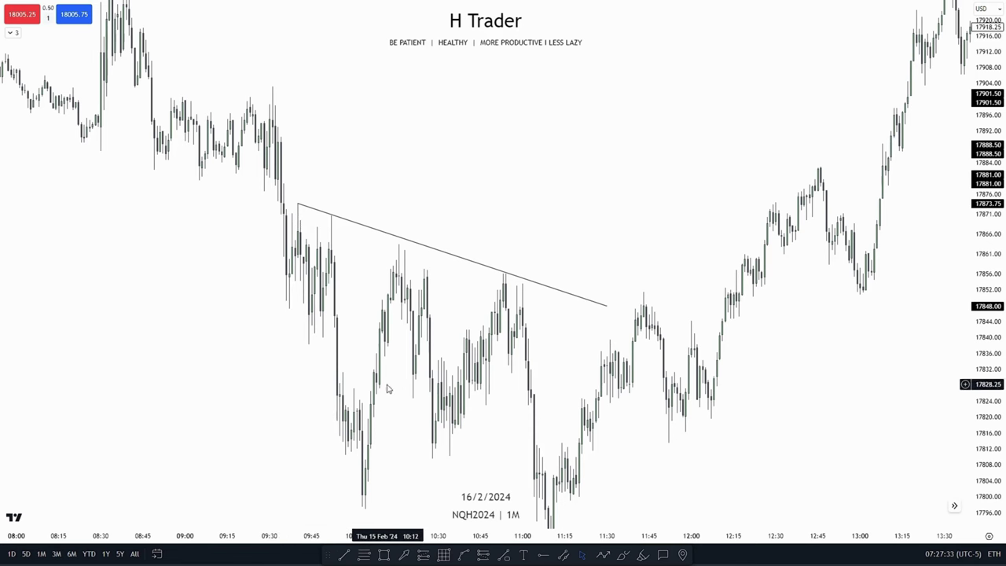
scroll(370, 397, "right", 1)
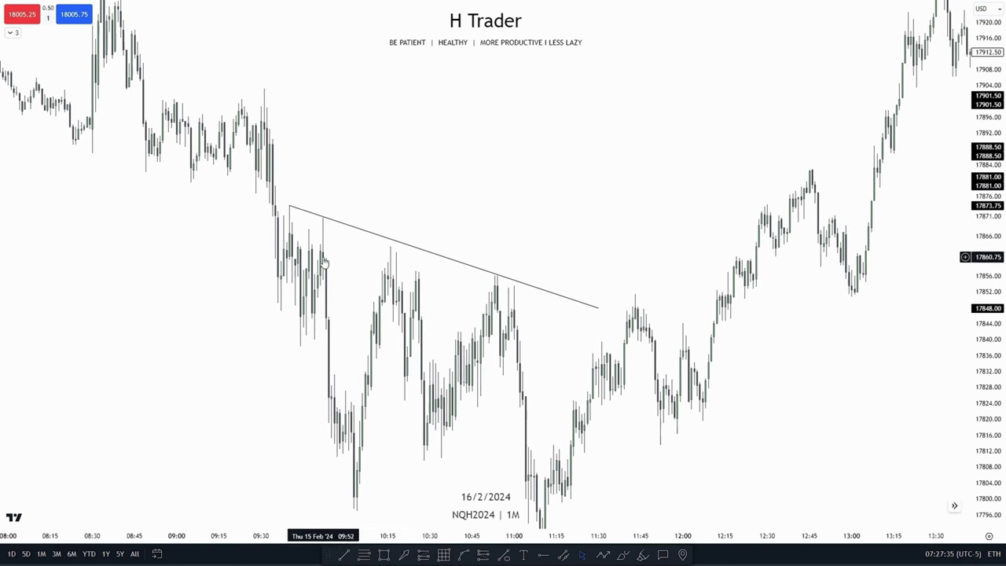
left_click_drag(530, 333, 413, 267)
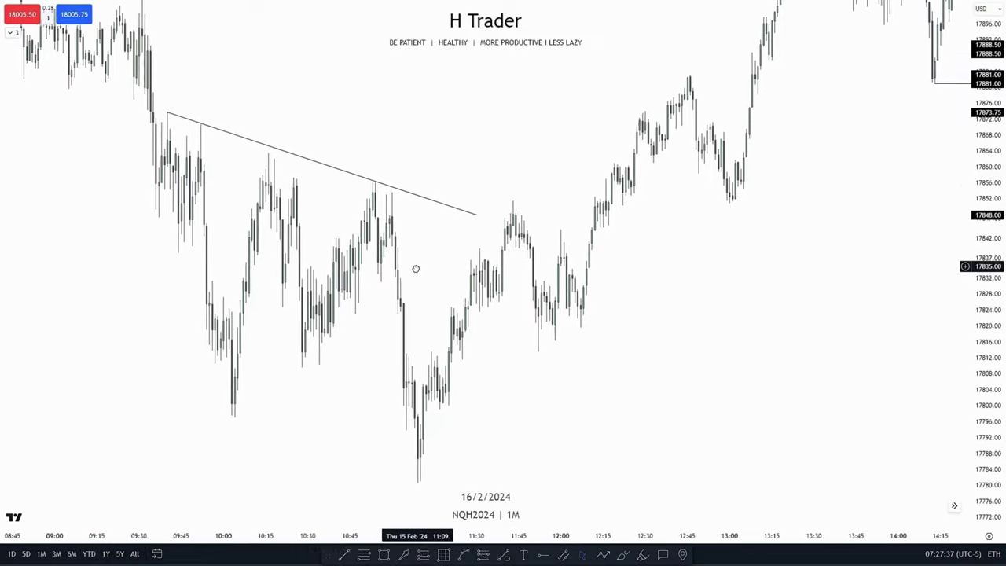
left_click_drag(442, 314, 593, 209)
left_click_drag(987, 303, 987, 212)
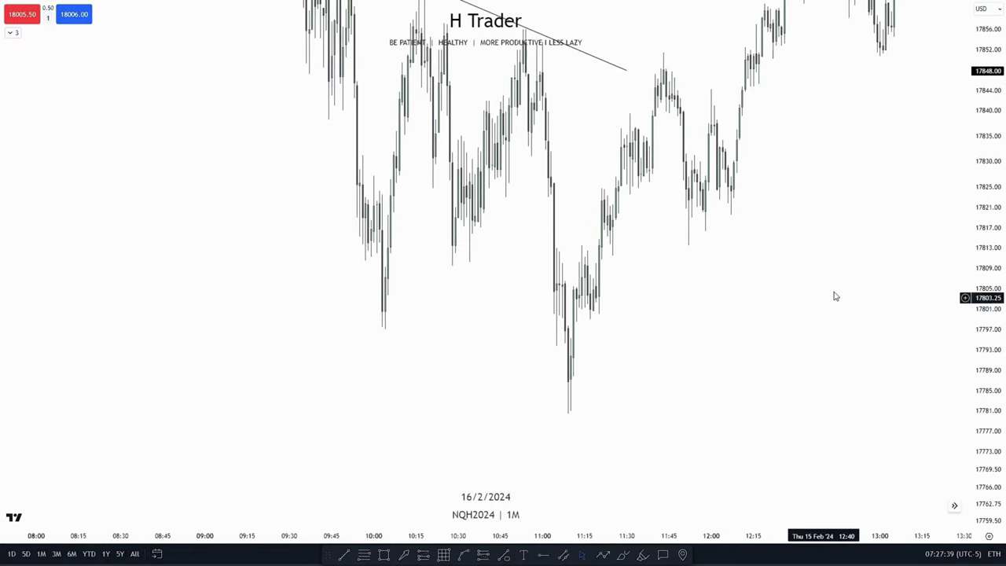
scroll(817, 302, "up", 3)
scroll(645, 356, "up", 2)
left_click_drag(537, 350, 685, 333)
scroll(621, 343, "up", 1)
left_click_drag(483, 346, 528, 383)
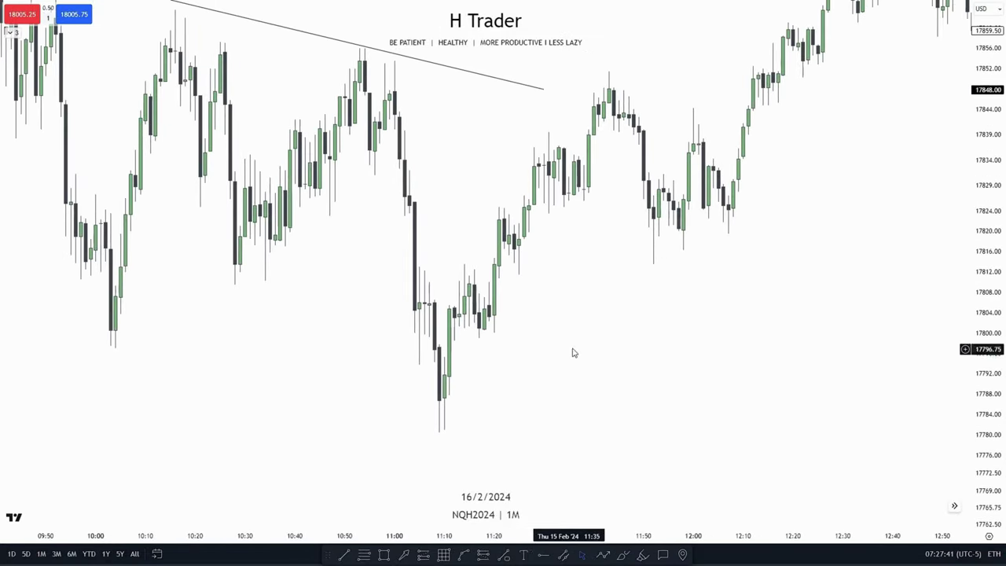
left_click_drag(566, 333, 632, 424)
left_click_drag(578, 279, 696, 358)
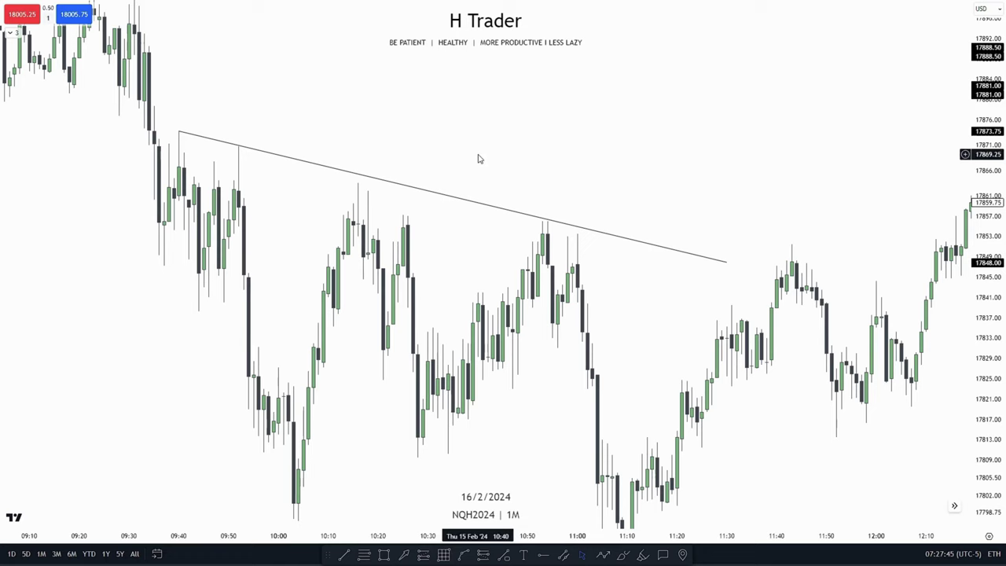
Draw a horizontal line at 17797.00 from the 10:04 low past the 11:09 candles that break below it
left_click_drag(607, 312, 446, 106)
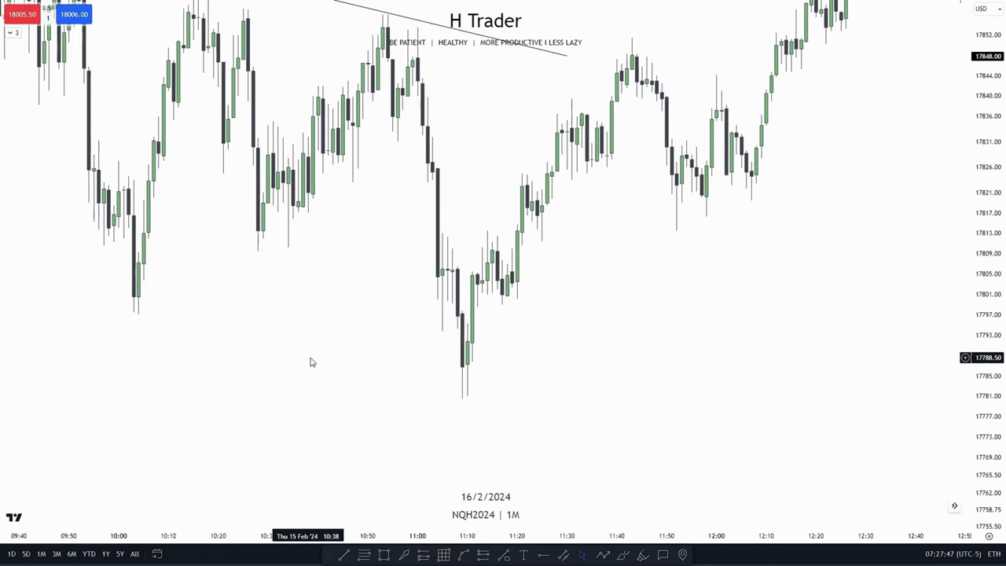
left_click_drag(310, 361, 286, 396)
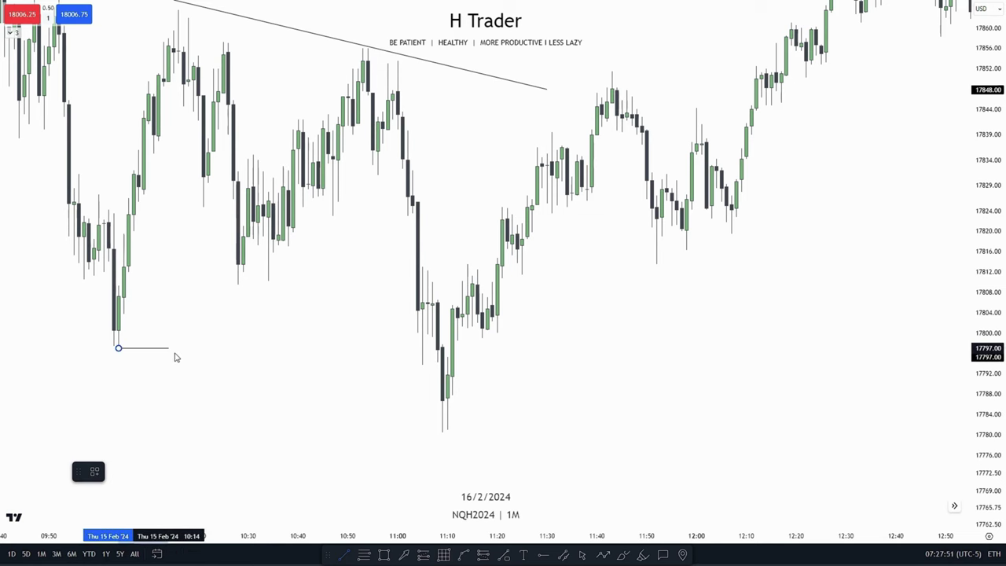
left_click(492, 393)
left_click_drag(542, 359, 592, 329)
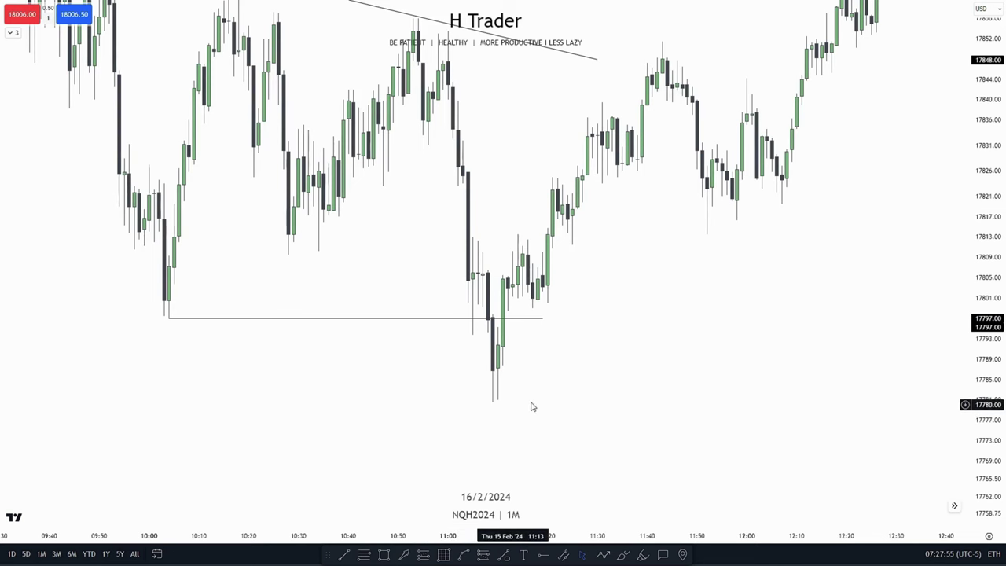
Mark a thin grey zone just above the 17797.00 line, from the 11:07 candle to about 11:45
scroll(609, 366, "right", 6)
scroll(509, 359, "left", 2)
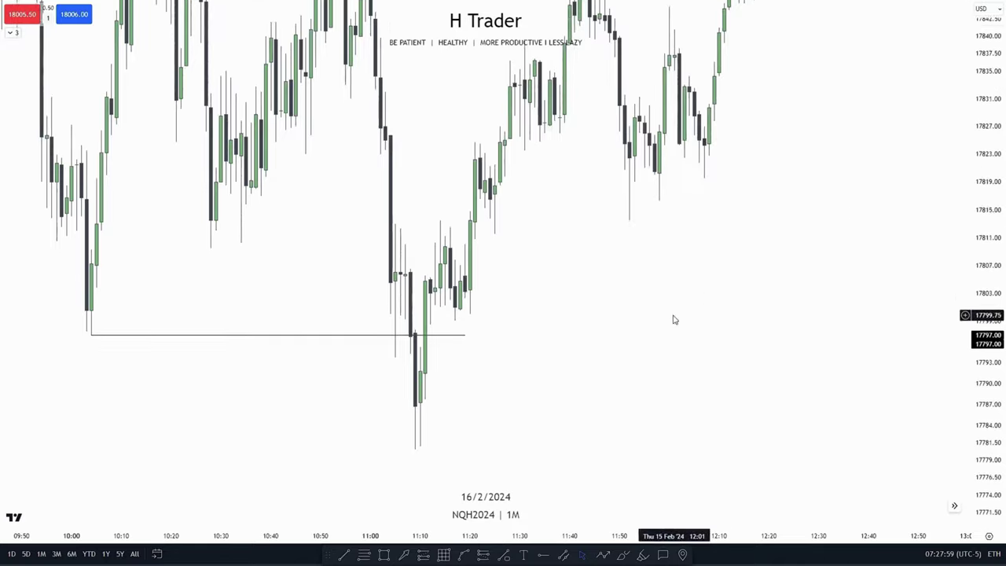
scroll(638, 342, "up", 6)
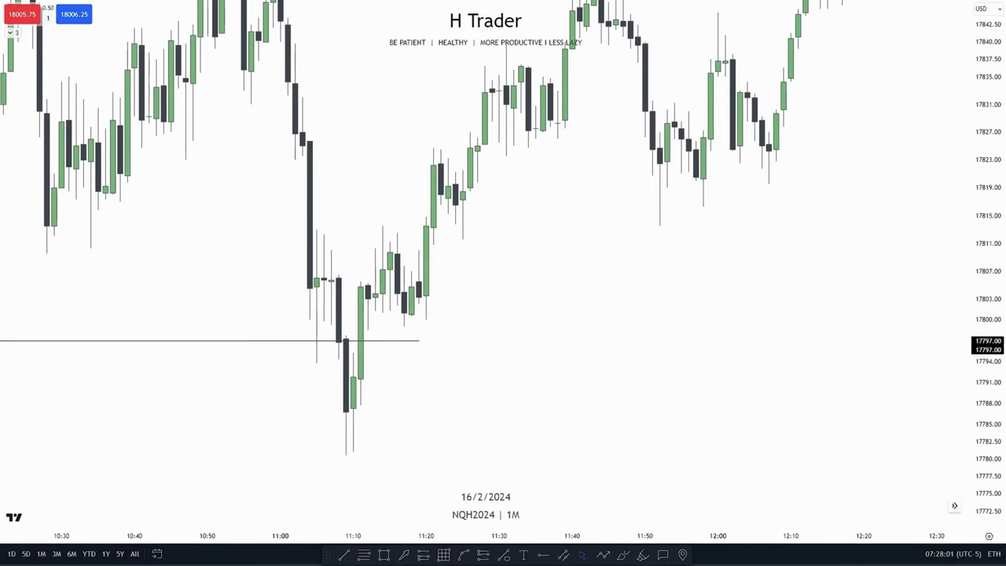
left_click(346, 335)
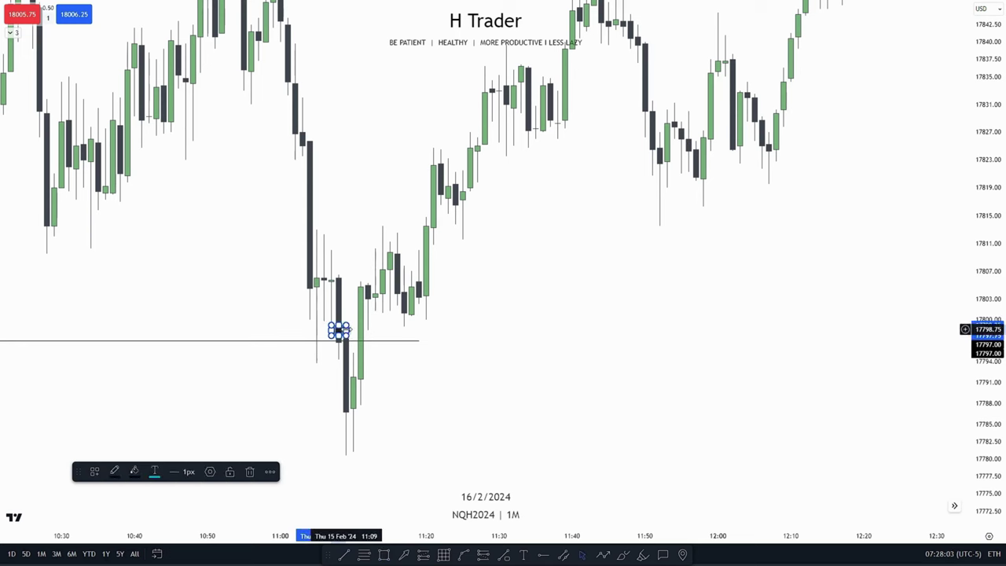
left_click_drag(346, 330, 608, 354)
left_click(542, 398)
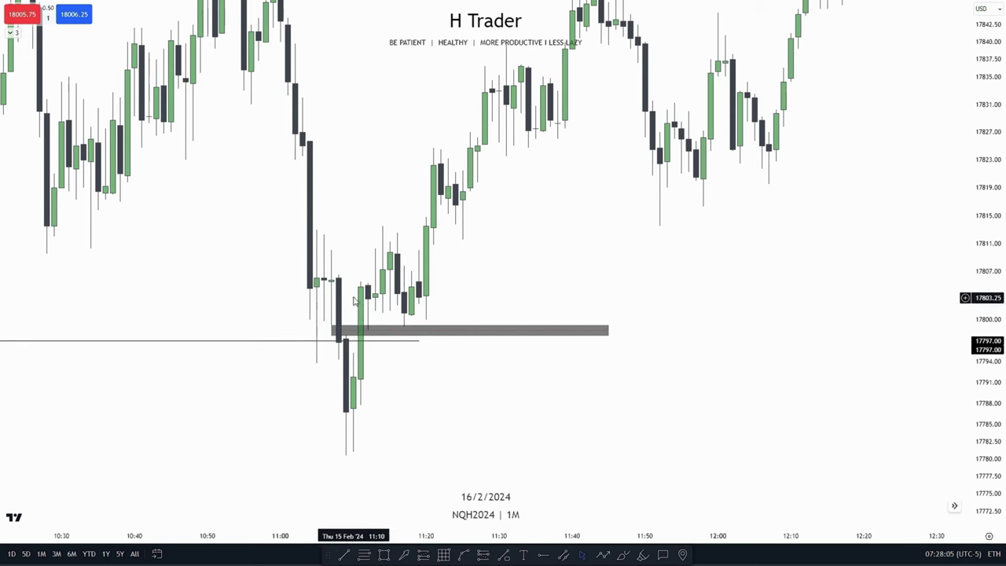
Place a long position at 17798.50 on the 11:12 candle, with its stop at 17780.50 below the swing low
left_click_drag(982, 345, 980, 173)
left_click_drag(746, 290, 912, 231)
scroll(904, 235, "up", 3)
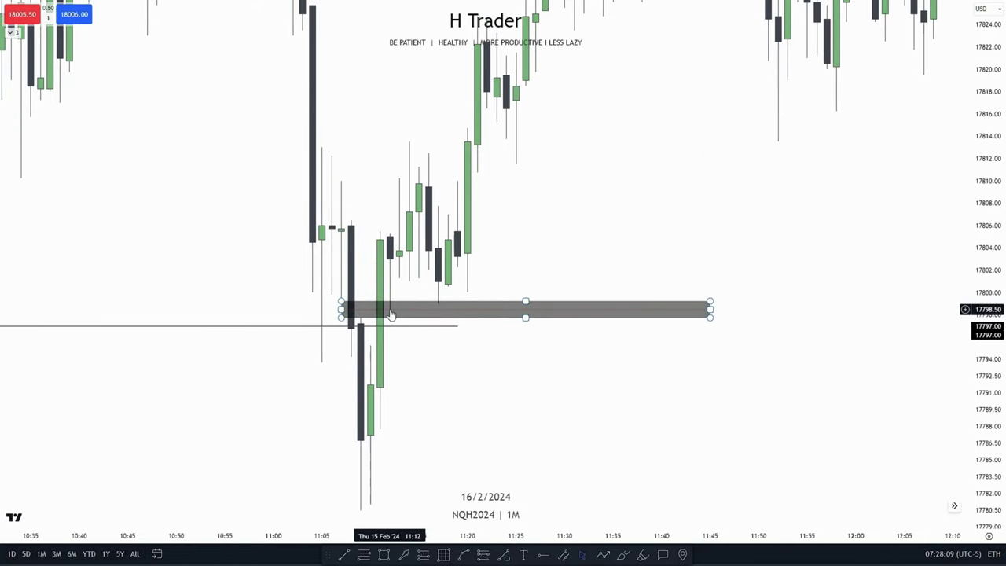
left_click_drag(1004, 121, 978, 235)
scroll(810, 353, "down", 1)
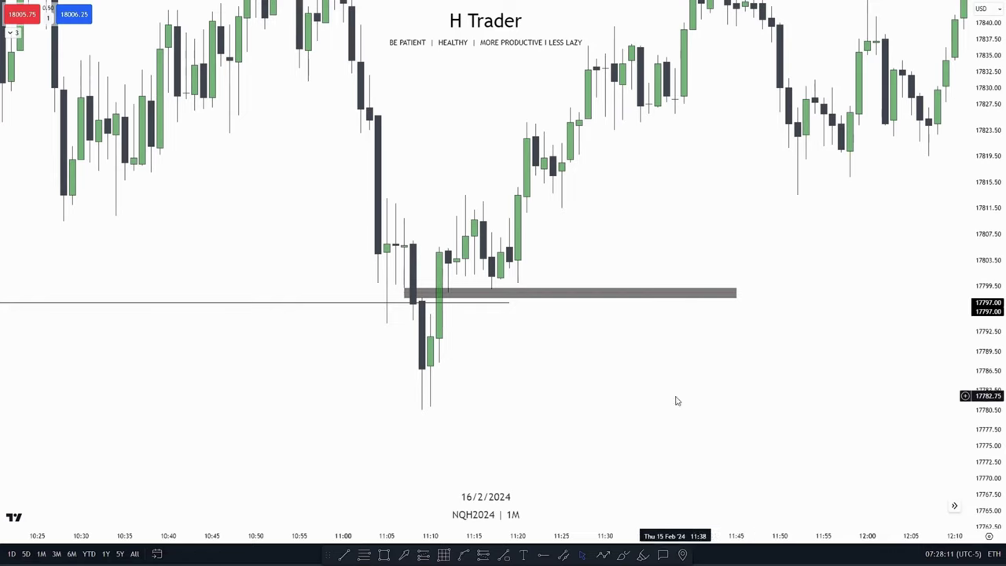
left_click_drag(676, 400, 603, 422)
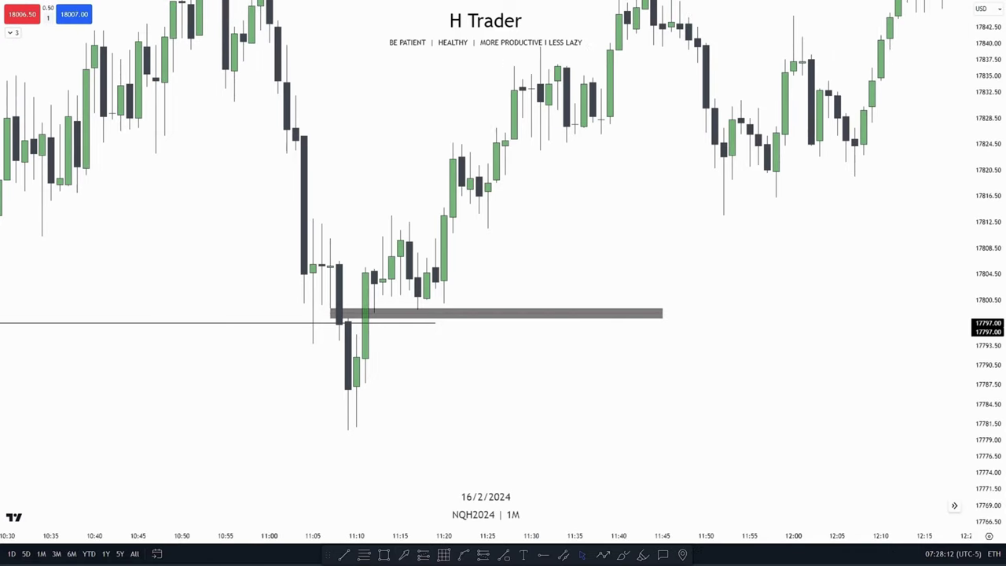
left_click(375, 314)
left_click_drag(375, 420, 375, 433)
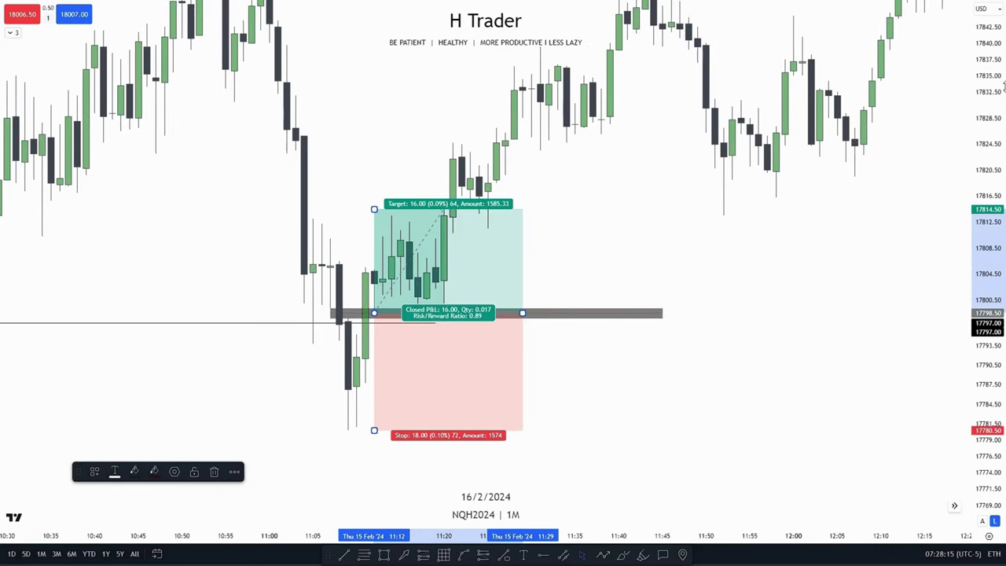
Raise the long position's target to 17873.75, the high where the descending trend line starts
left_click_drag(984, 102, 983, 276)
scroll(834, 168, "down", 7)
left_click_drag(686, 147, 681, 149)
scroll(681, 147, "up", 3)
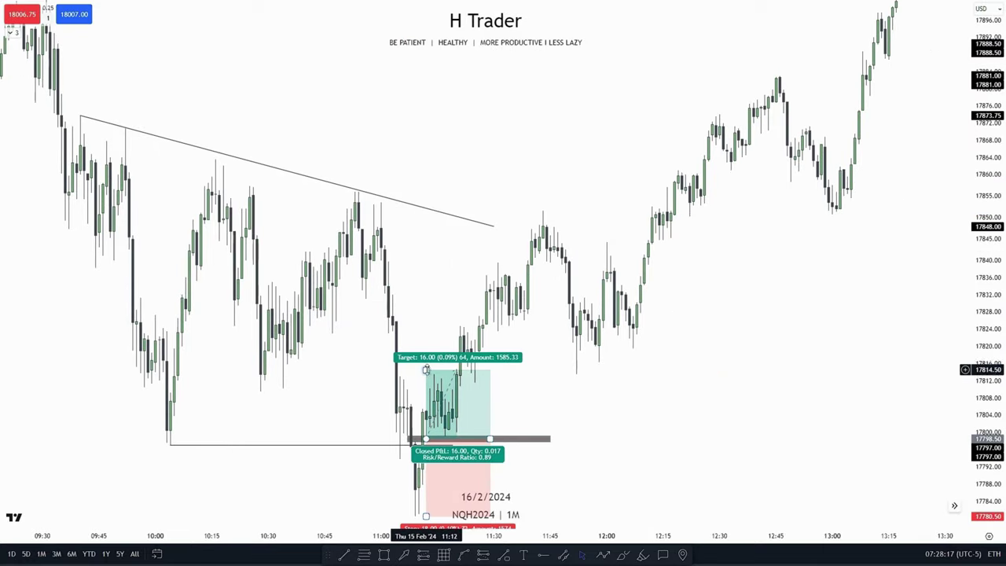
left_click_drag(426, 364, 426, 110)
left_click_drag(77, 113, 79, 115)
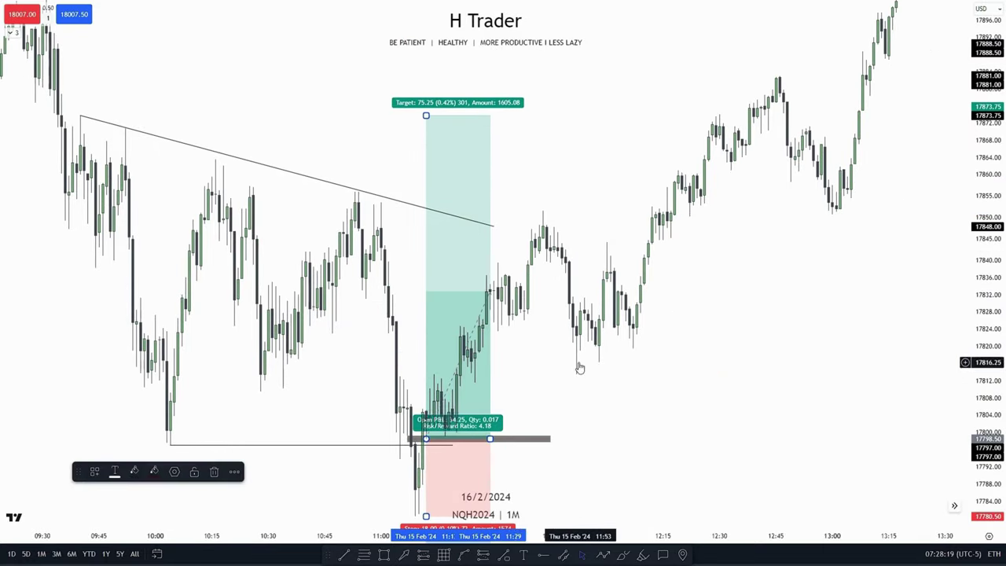
Review the price action following the long position entry, out to the 17881.00 line labelled DOL?
left_click_drag(548, 341, 602, 225)
left_click_drag(587, 280, 528, 282)
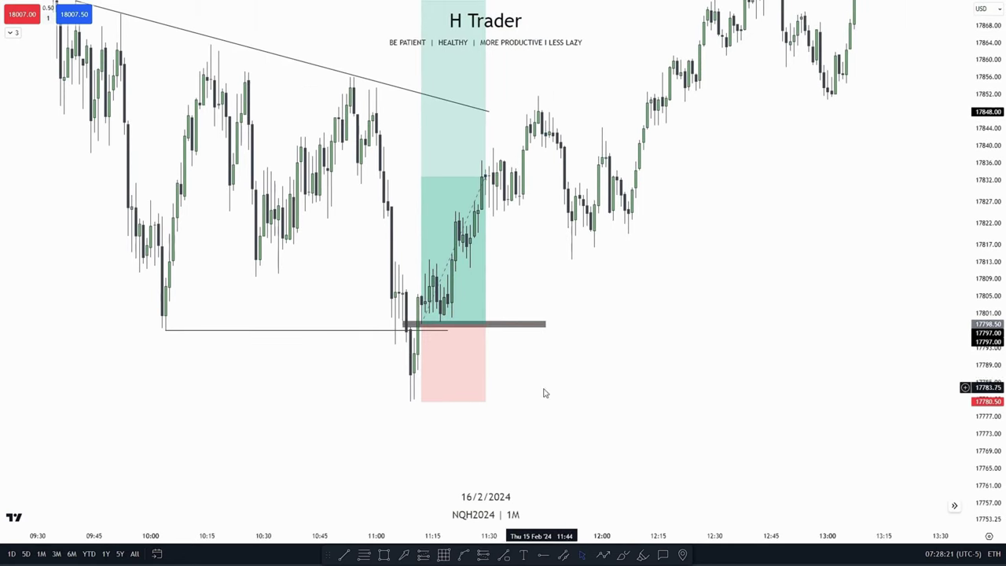
left_click_drag(641, 193, 634, 300)
left_click_drag(982, 31, 981, 133)
scroll(913, 189, "down", 4)
left_click_drag(857, 222, 633, 262)
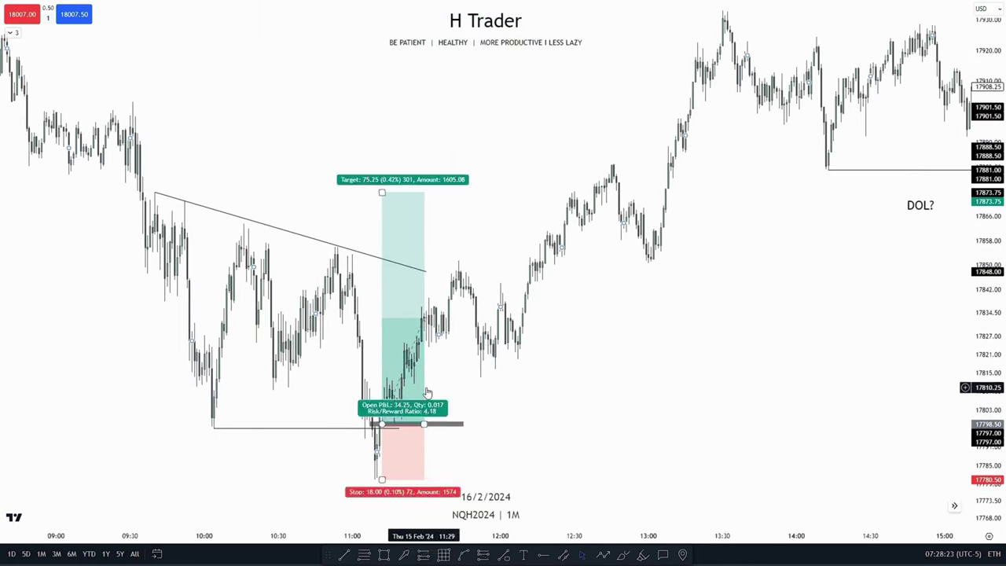
left_click_drag(655, 228, 716, 276)
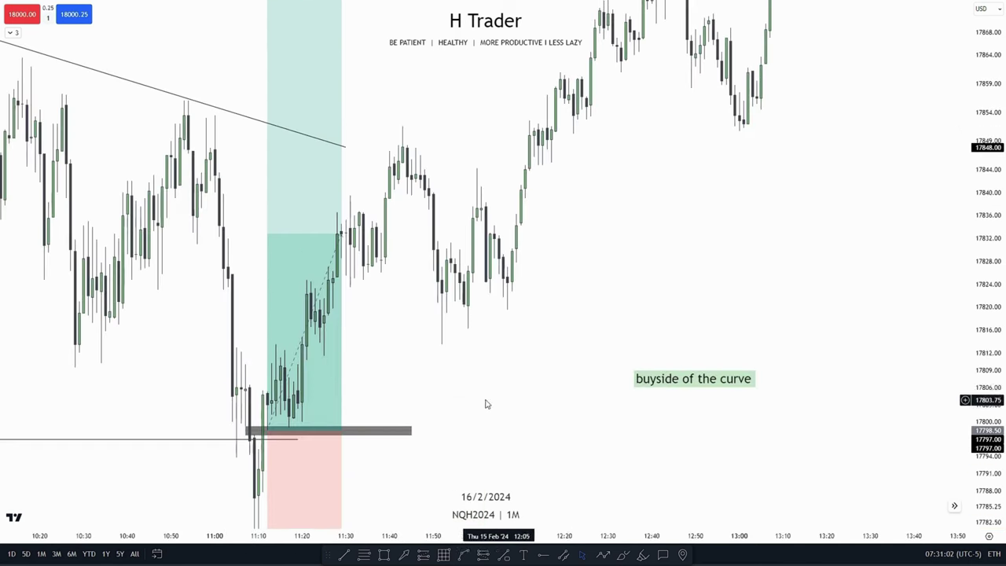
Draw a horizontal line at 17811.50 from the 11:25 low to about 12:15
left_click_drag(499, 367, 503, 258)
scroll(527, 288, "up", 1)
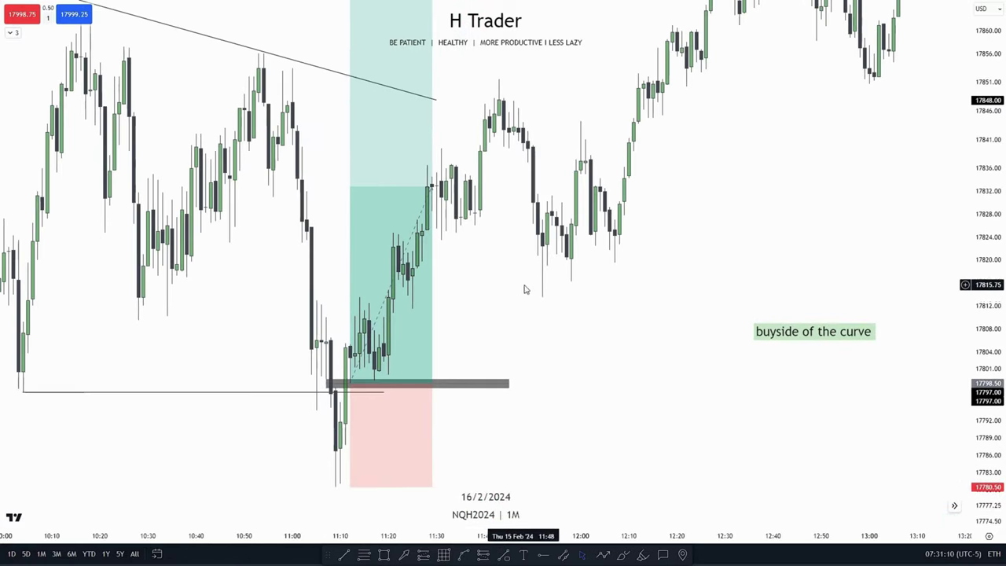
scroll(629, 303, "up", 1)
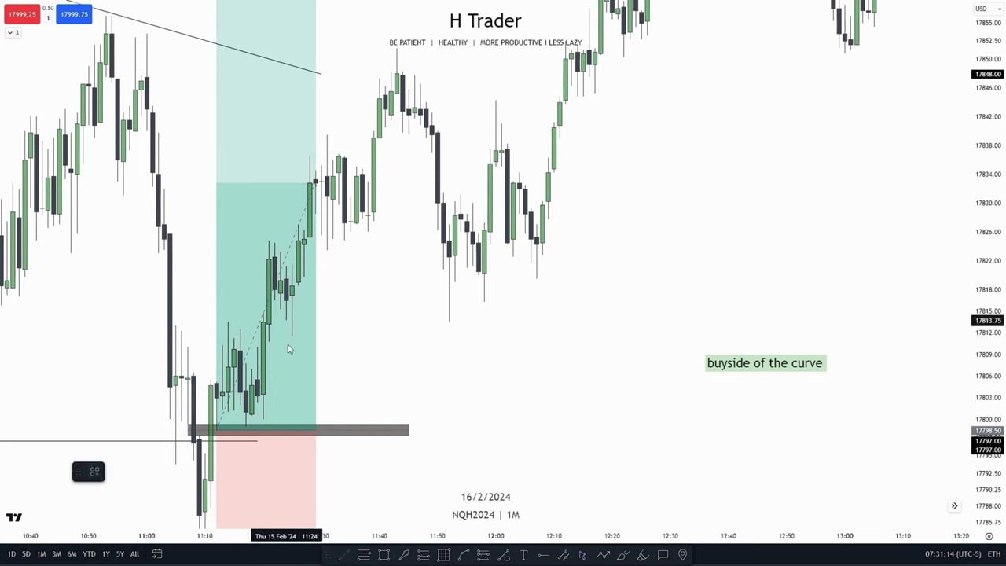
left_click(292, 336)
left_click(582, 377, "shift")
left_click(573, 379)
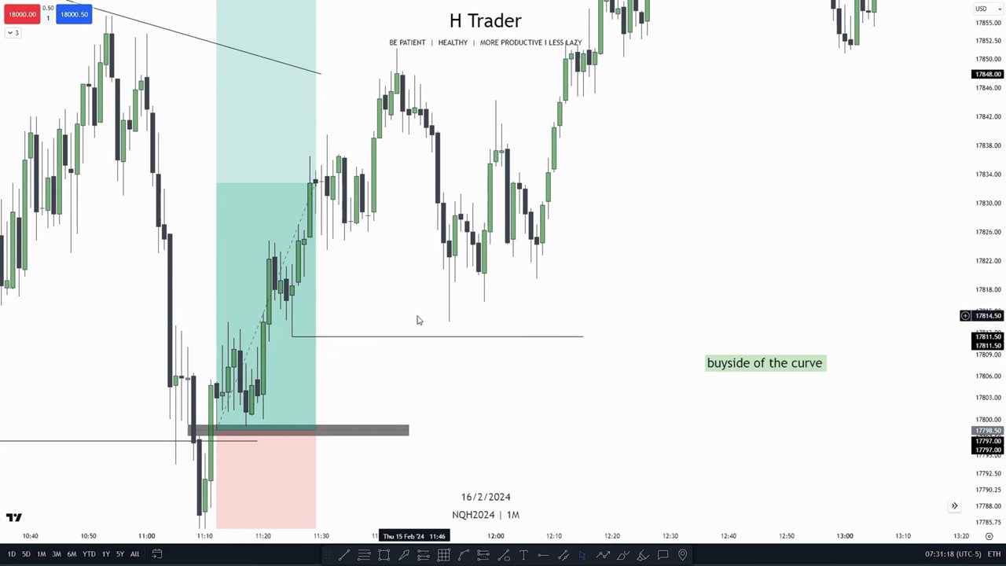
left_click_drag(417, 319, 407, 345)
left_click_drag(586, 305, 495, 352)
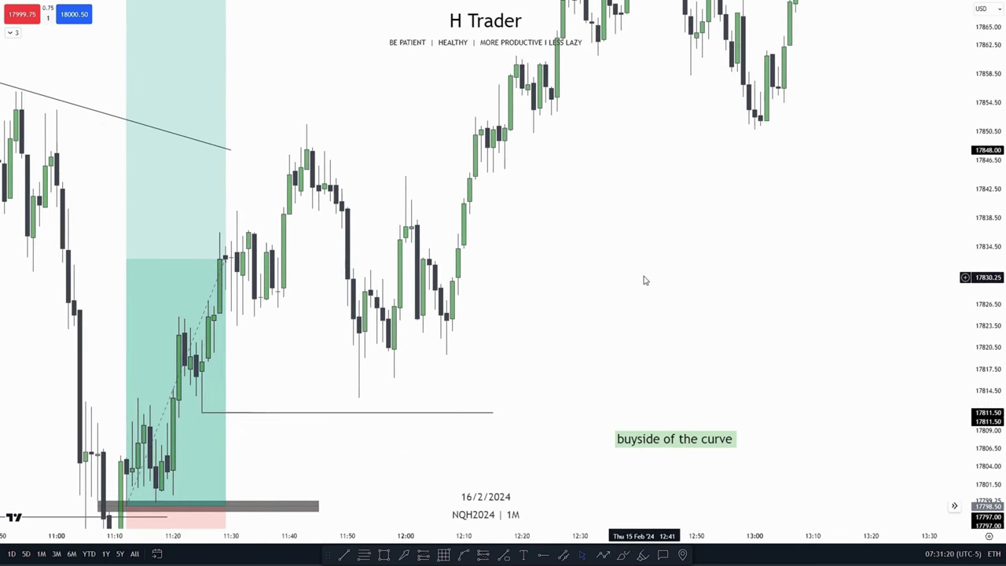
Delete the horizontal line at 17811.50 that starts from the 11:25 low
left_click(431, 413)
key("Delete")
left_click_drag(437, 400, 404, 428)
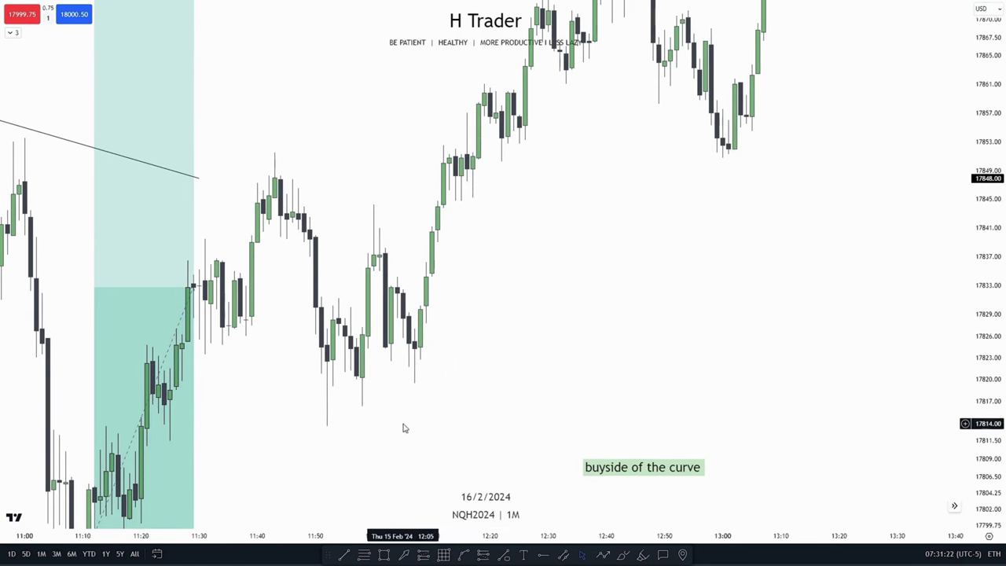
scroll(538, 278, "up", 2)
left_click_drag(537, 279, 519, 265)
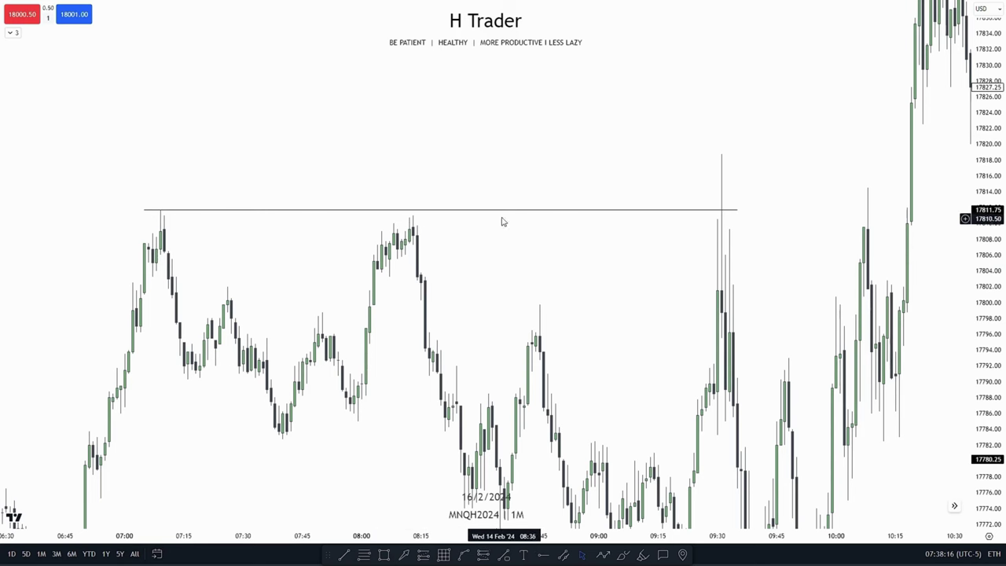
On the MNQH2024 chart, mark a grey zone between 17773.75 and 17772.25 from 09:18 to about 09:29
left_click_drag(551, 289, 449, 142)
left_click_drag(989, 271, 989, 161)
scroll(659, 317, "left", 4)
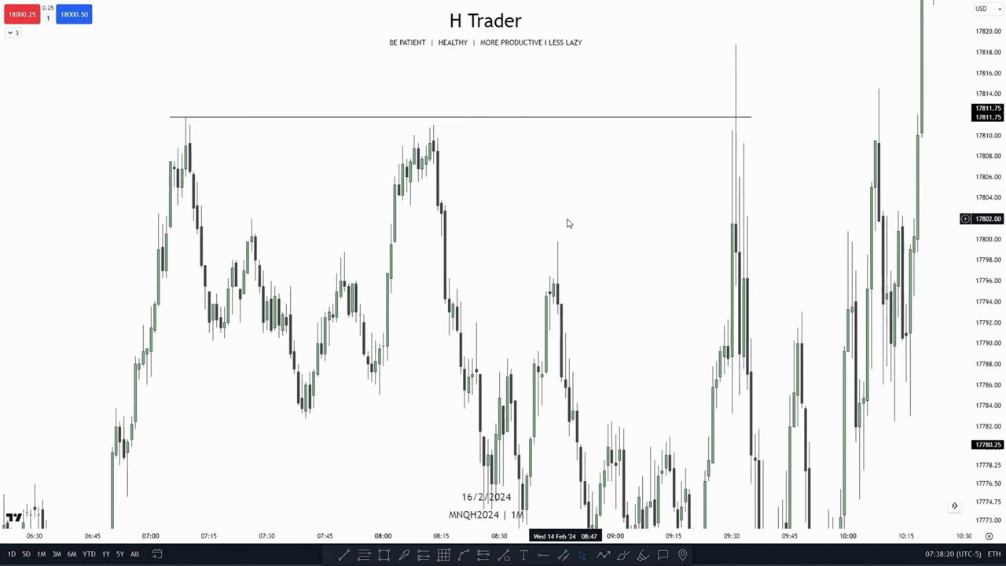
scroll(539, 292, "up", 5)
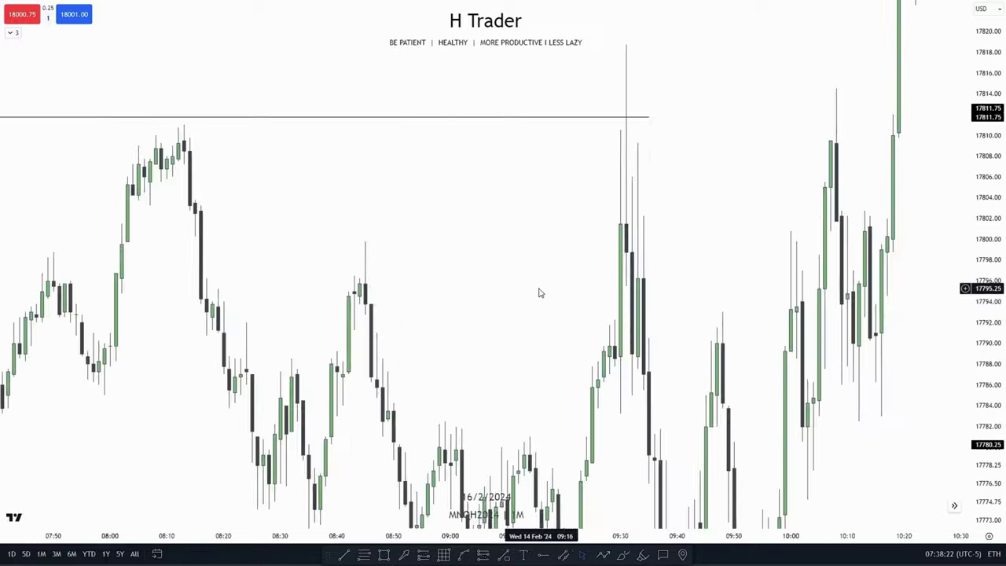
scroll(460, 304, "left", 2)
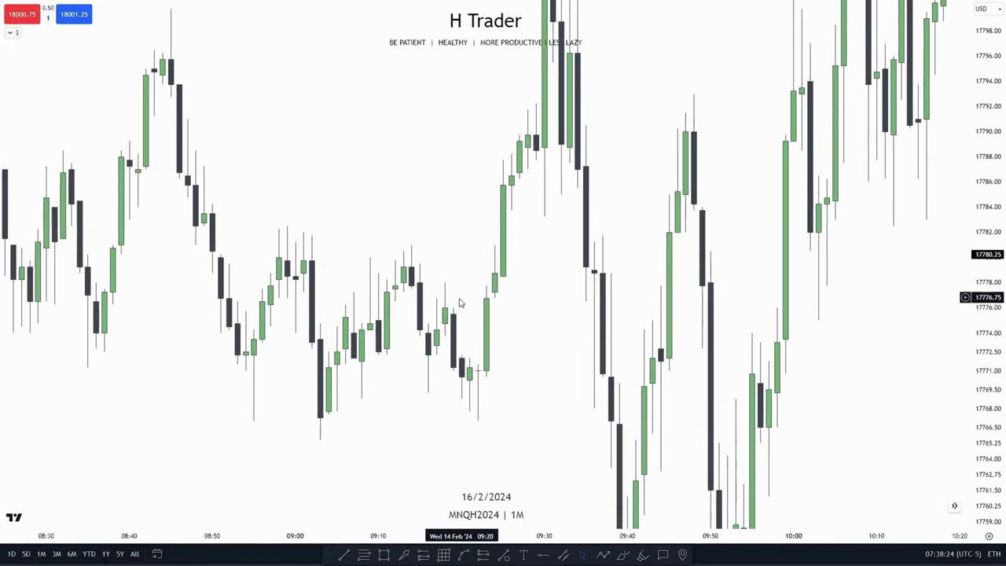
left_click_drag(443, 391, 422, 380)
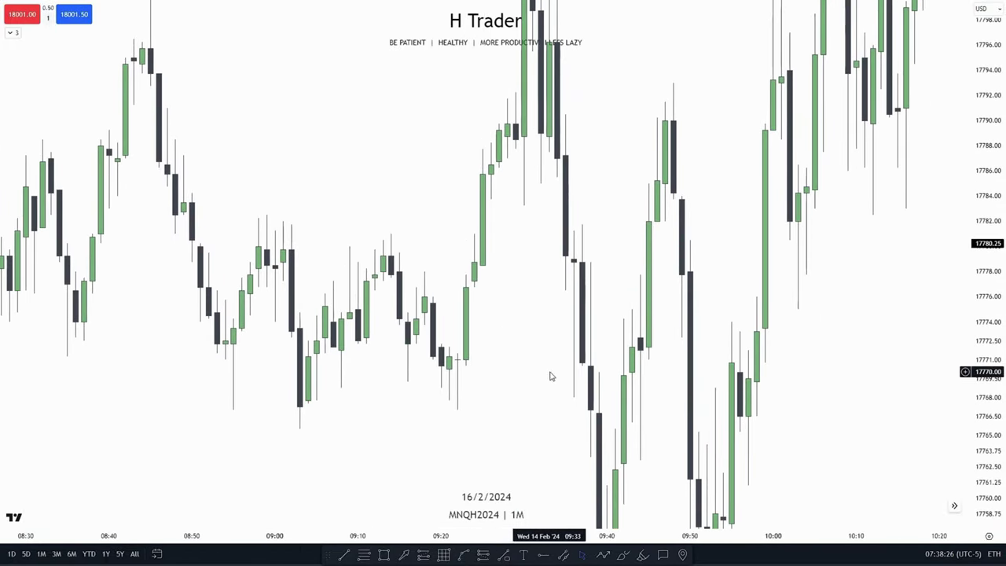
mouse_move(520, 362)
left_mouse_down()
mouse_move(529, 335)
mouse_move(471, 347)
mouse_move(507, 337)
left_mouse_up()
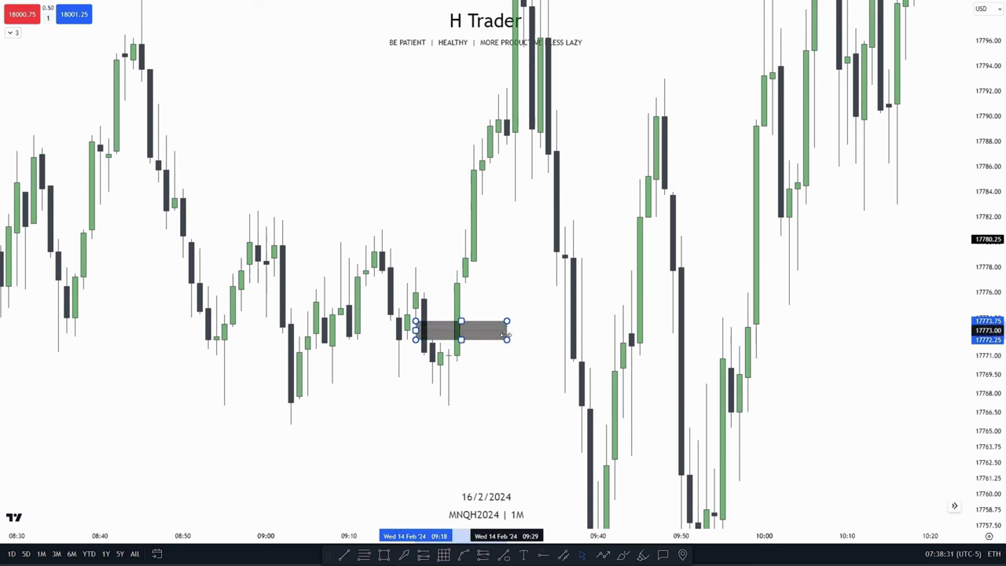
Place a long position at 17776.75 on the 09:23 candle, with its stop at 17767.00 and target at the 17811.75 line
left_click(460, 292)
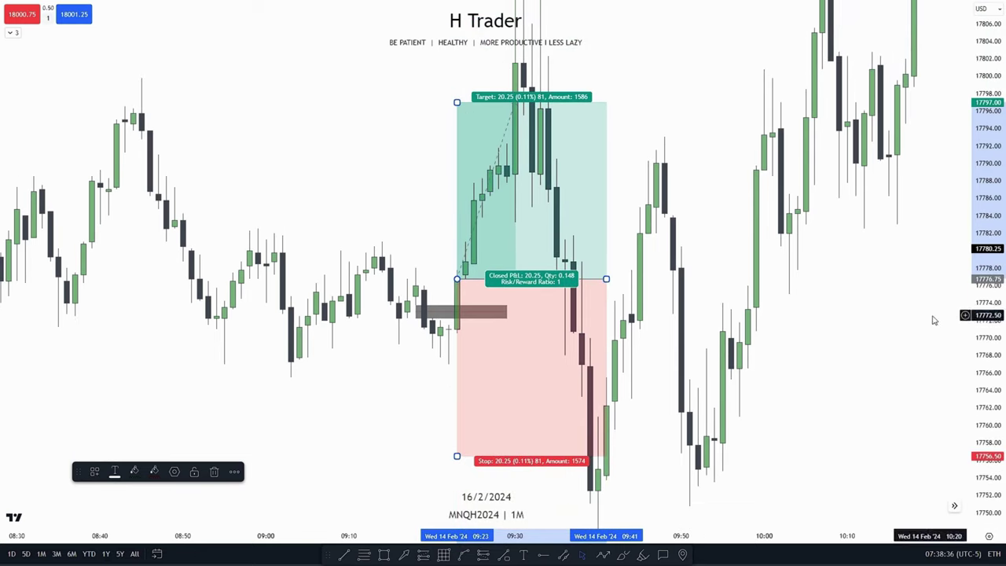
left_click_drag(456, 459, 456, 370)
scroll(437, 307, "down", 2)
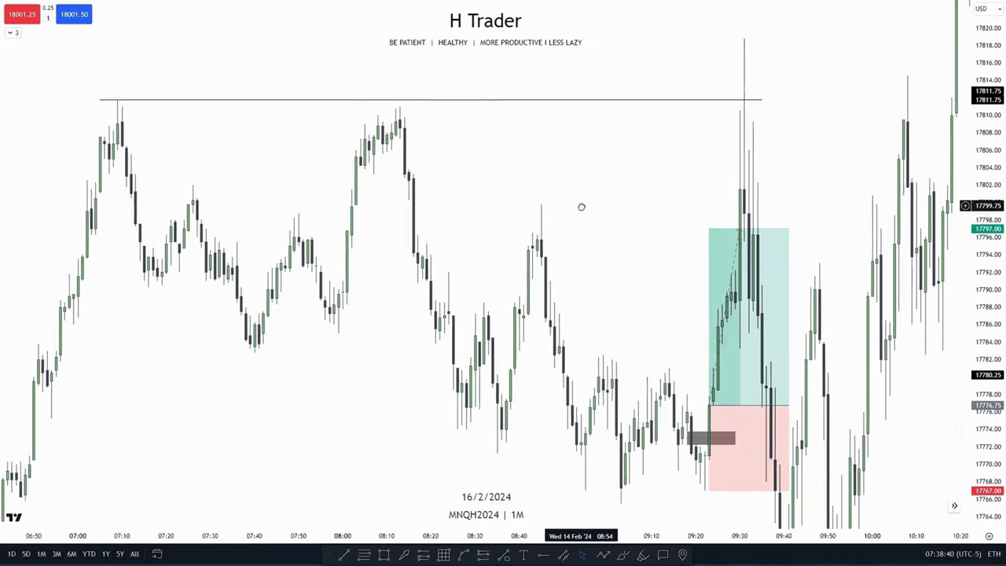
left_click(696, 299)
left_click_drag(678, 298, 98, 170)
scroll(572, 223, "up", 4)
left_click_drag(595, 320, 600, 285)
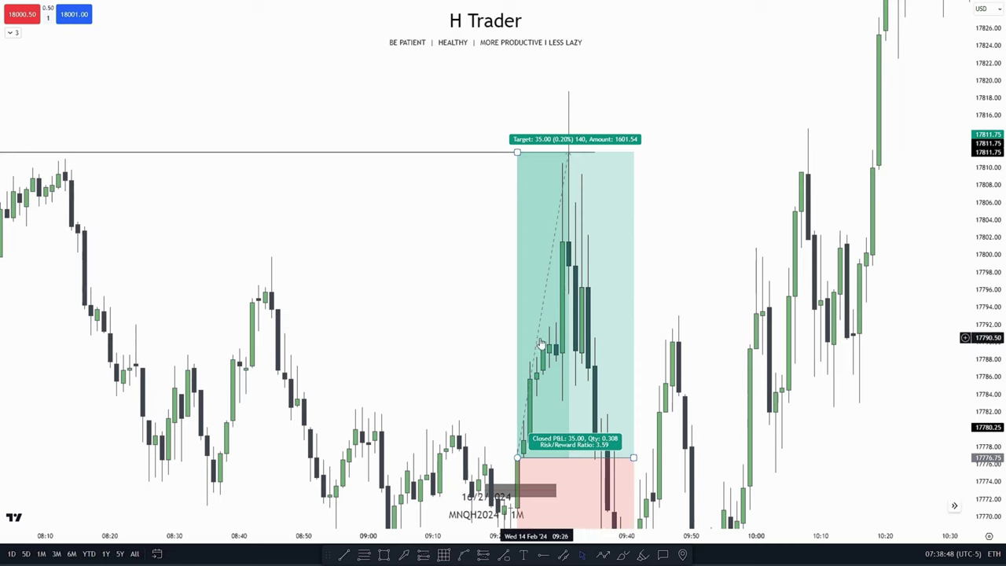
scroll(699, 144, "down", 5)
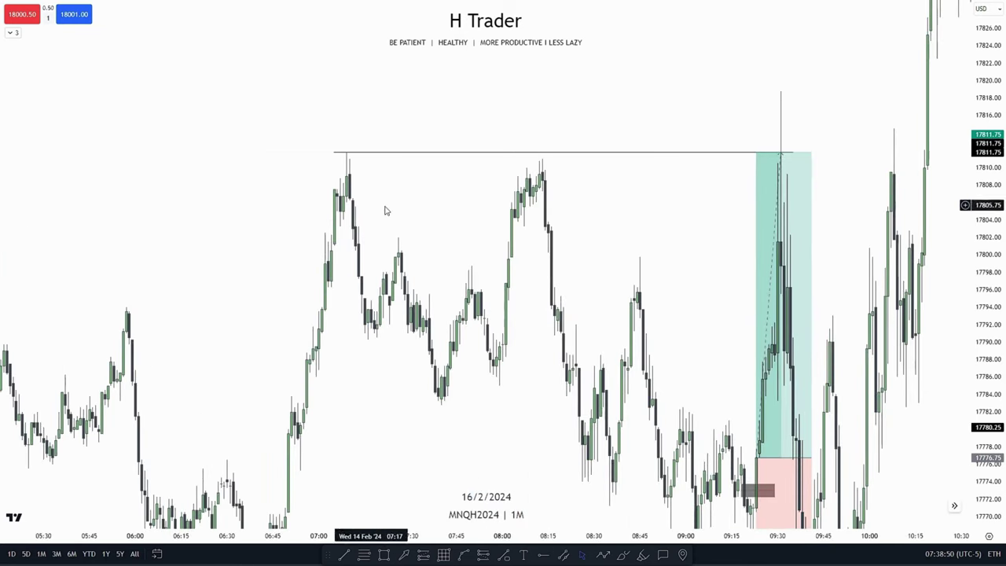
scroll(521, 240, "up", 4)
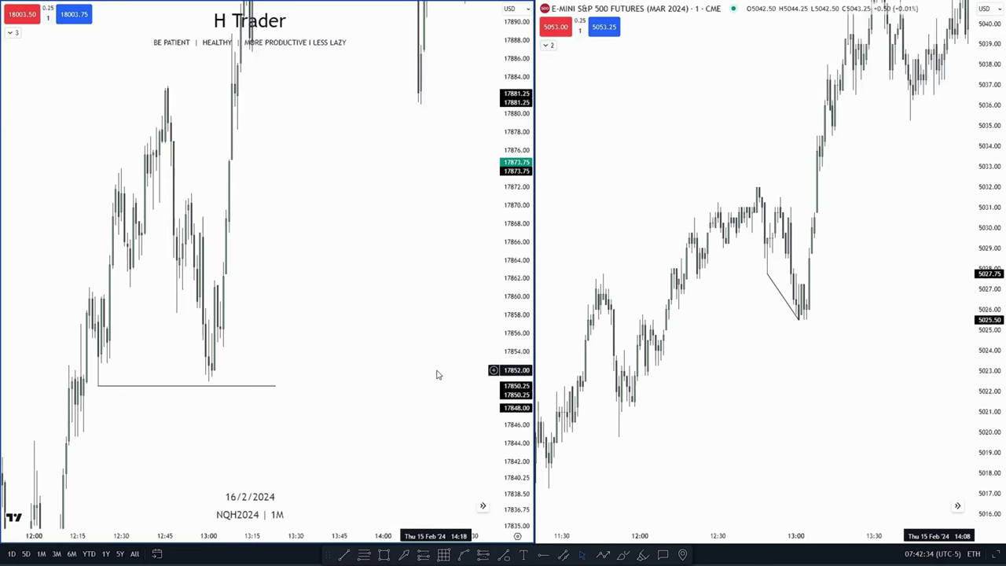
Compare the NQH2024 lows near the 17850.25 line with the E-mini S&P 500 lows joined between 5027.75 and 5025.50 around 13:00
scroll(753, 322, "up", 5)
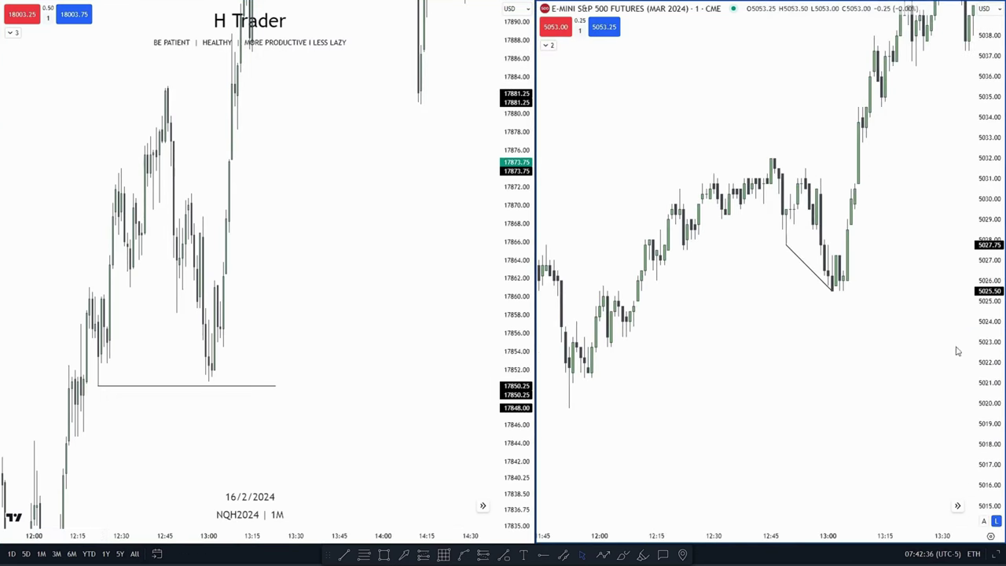
left_click_drag(760, 351, 718, 394)
scroll(711, 401, "up", 1)
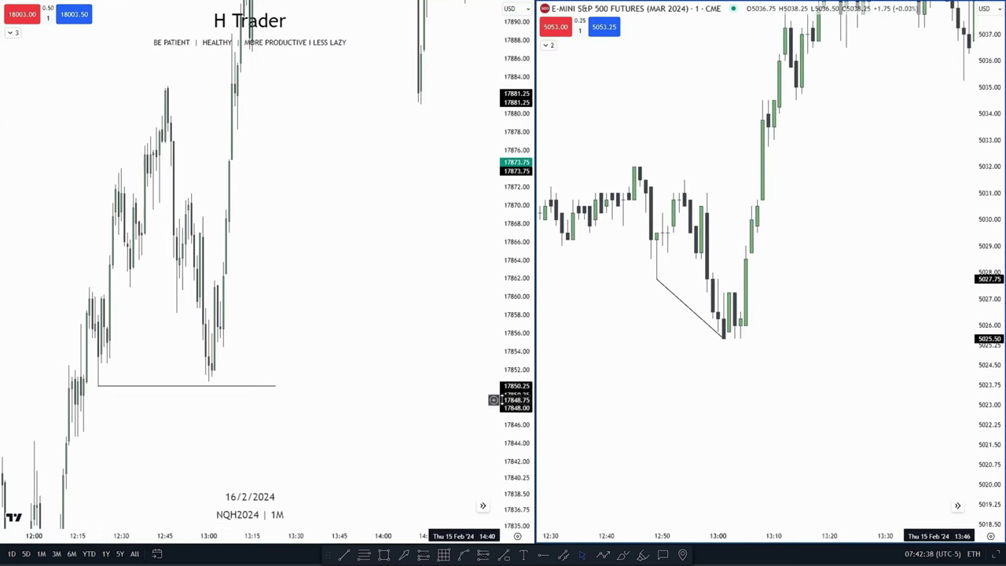
left_click_drag(326, 384, 415, 364)
left_click_drag(519, 348, 519, 227)
left_click_drag(370, 318, 460, 282)
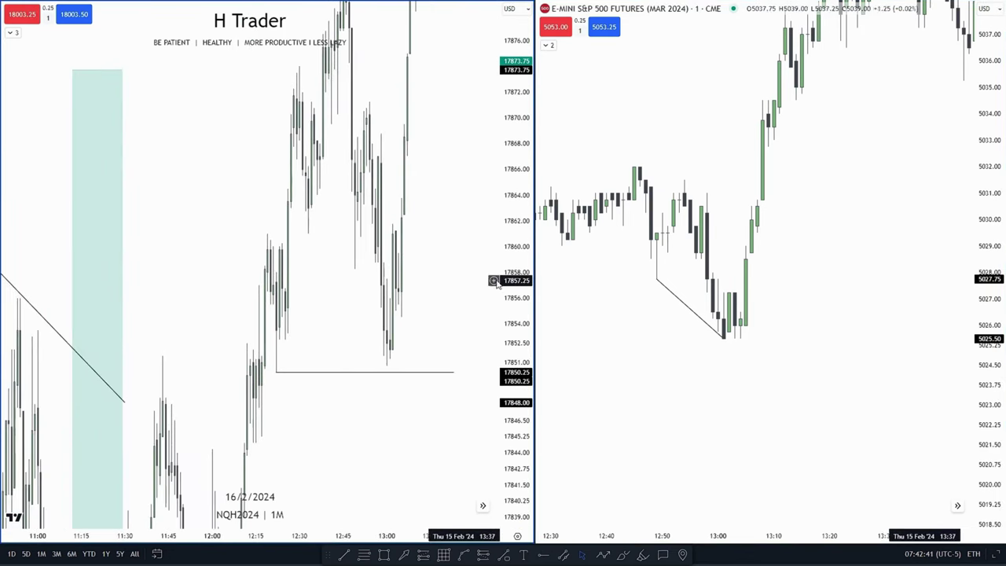
scroll(411, 315, "up", 5)
left_click_drag(402, 326, 349, 336)
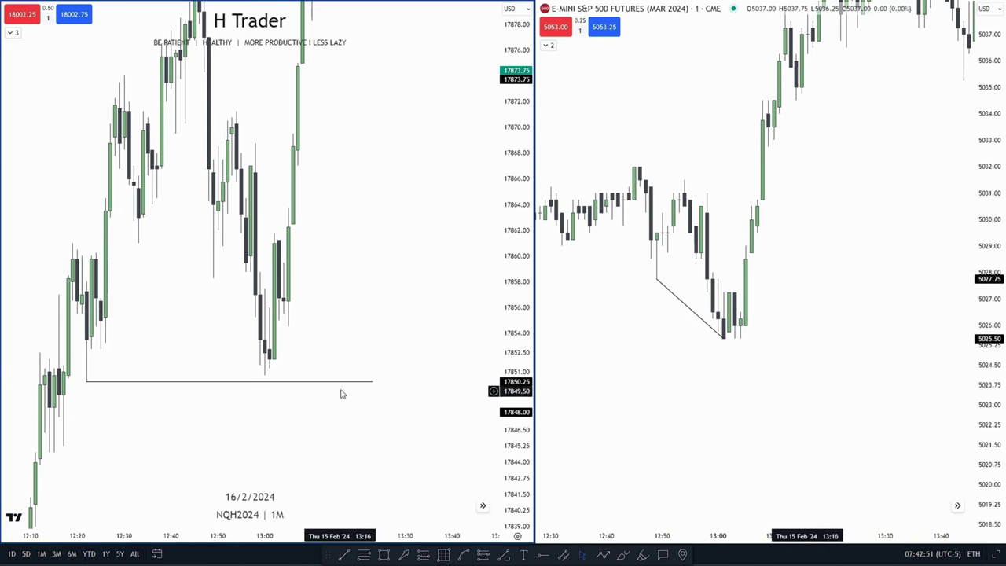
left_click_drag(422, 294, 454, 373)
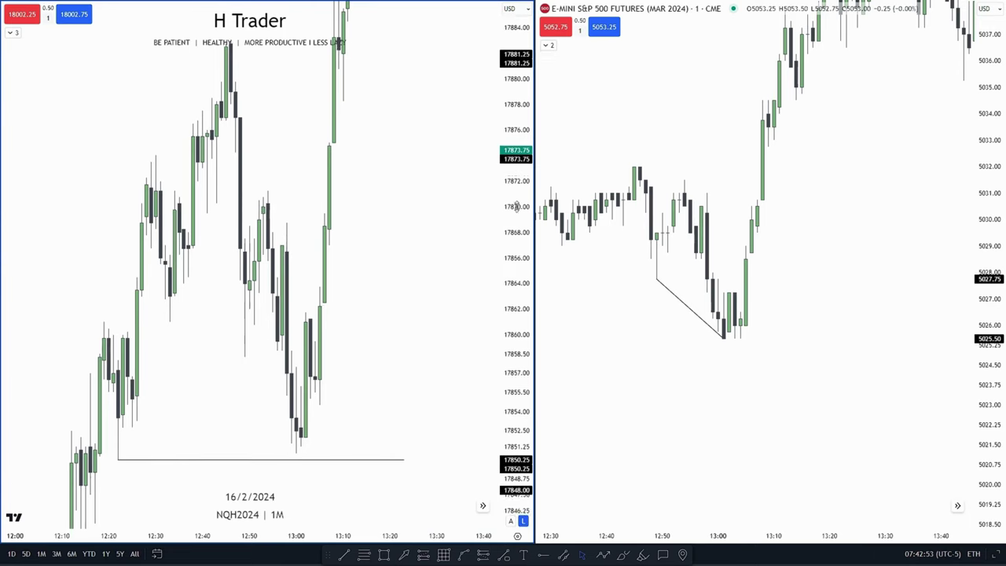
left_click_drag(517, 208, 517, 394)
left_click_drag(361, 326, 344, 375)
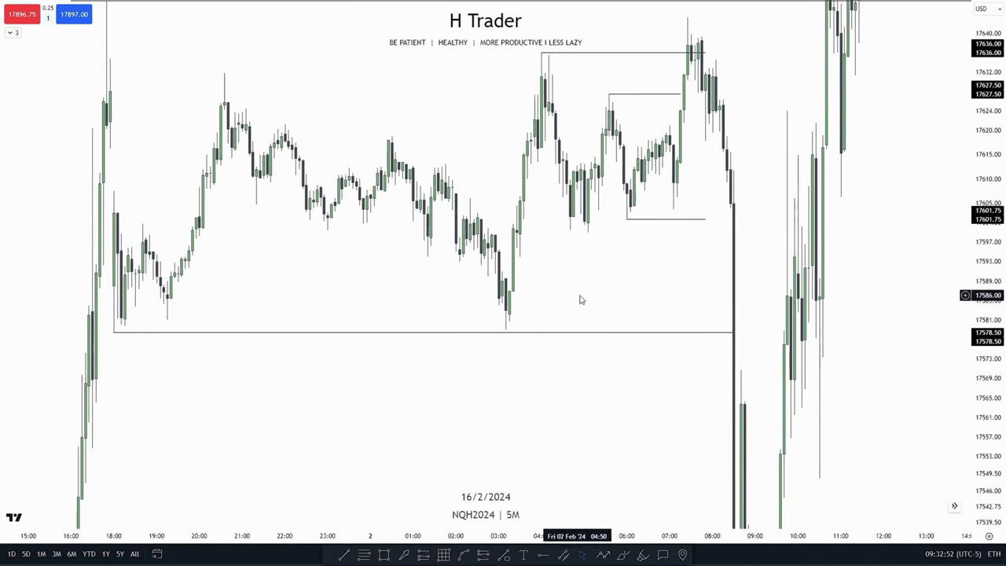
Examine the marked highs at 17636.00 and 17627.50 and the lows at 17601.75 and 17578.50 on the 2 February NQH2024 five-minute chart
scroll(629, 326, "up", 4)
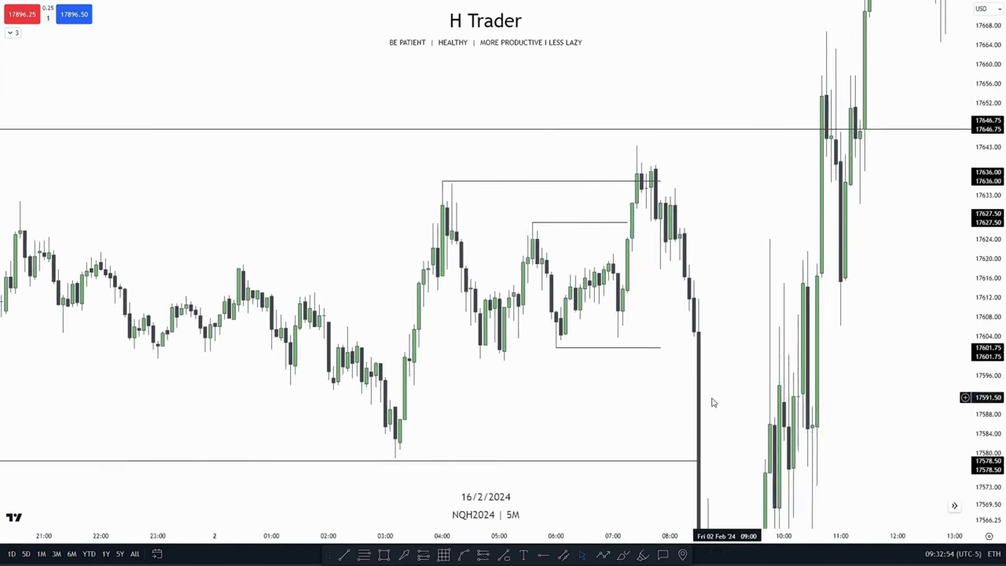
scroll(708, 332, "up", 3)
left_click_drag(508, 425, 499, 371)
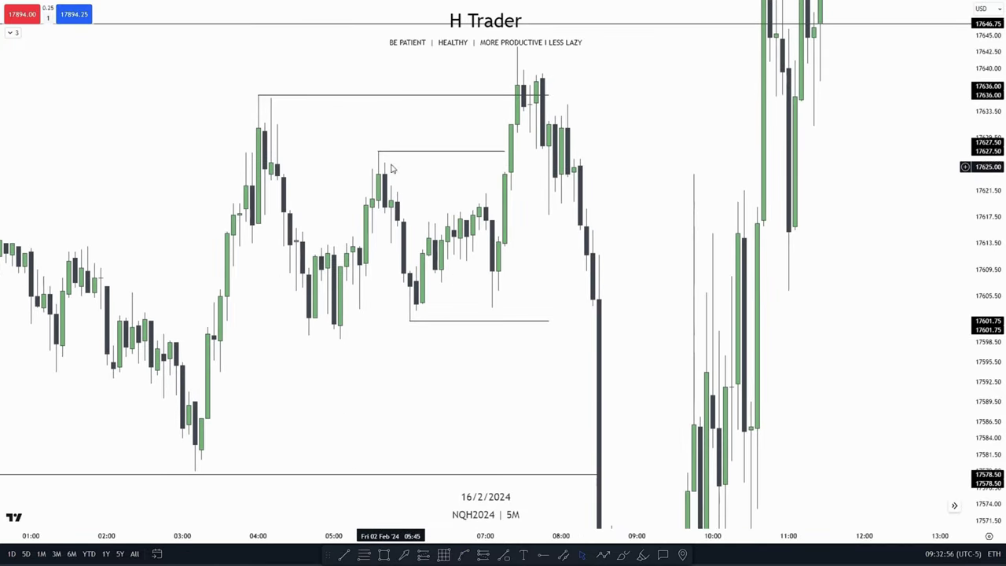
scroll(567, 260, "down", 3)
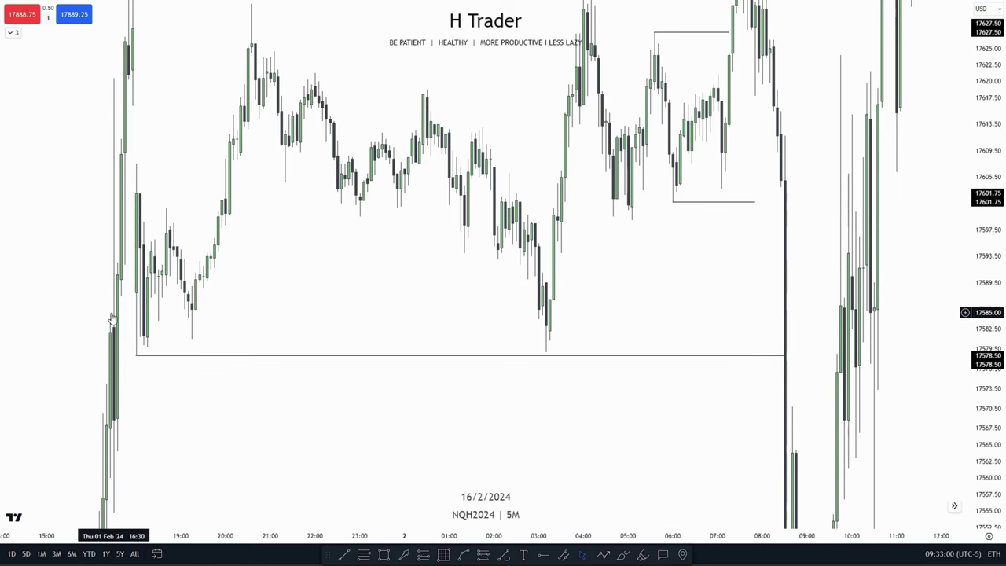
scroll(550, 335, "up", 2)
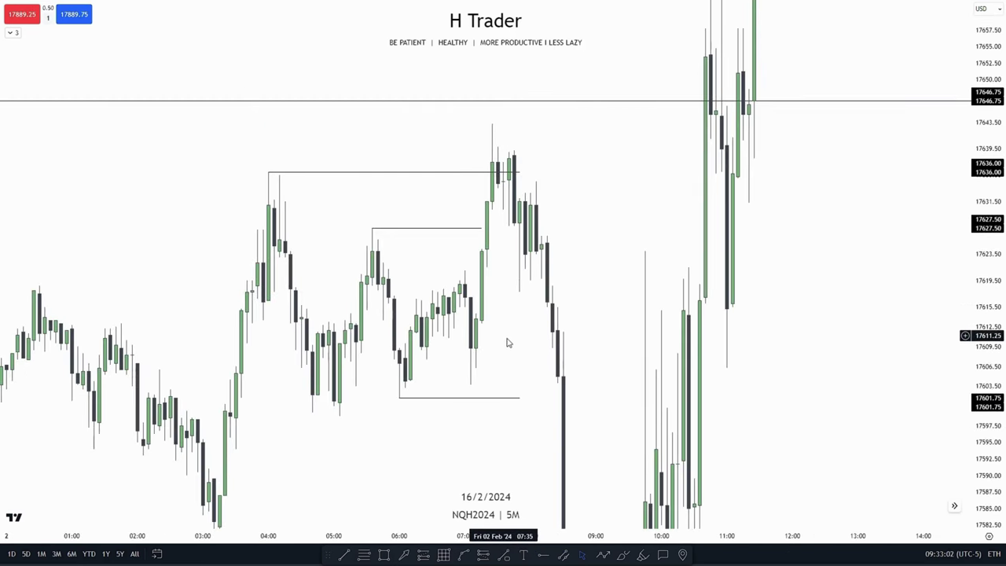
left_click_drag(509, 342, 530, 359)
left_click_drag(538, 273, 822, 384)
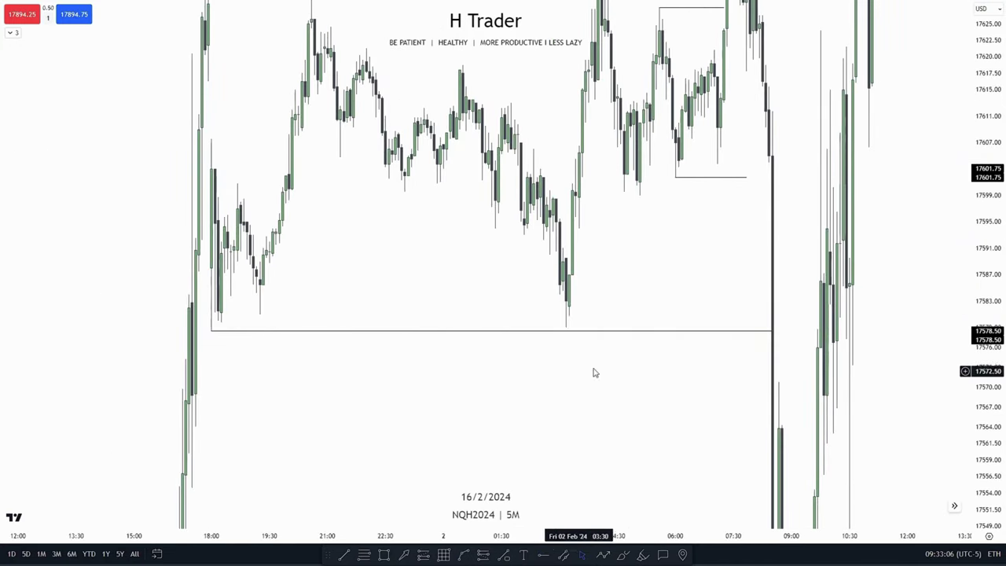
Review the price action between 07:00 and 09:00 against the marked highs and the 17601.75 and 17578.50 liquidity lines
scroll(589, 363, "up", 5)
left_click_drag(560, 220, 535, 395)
scroll(534, 391, "up", 2)
left_click_drag(485, 286, 541, 364)
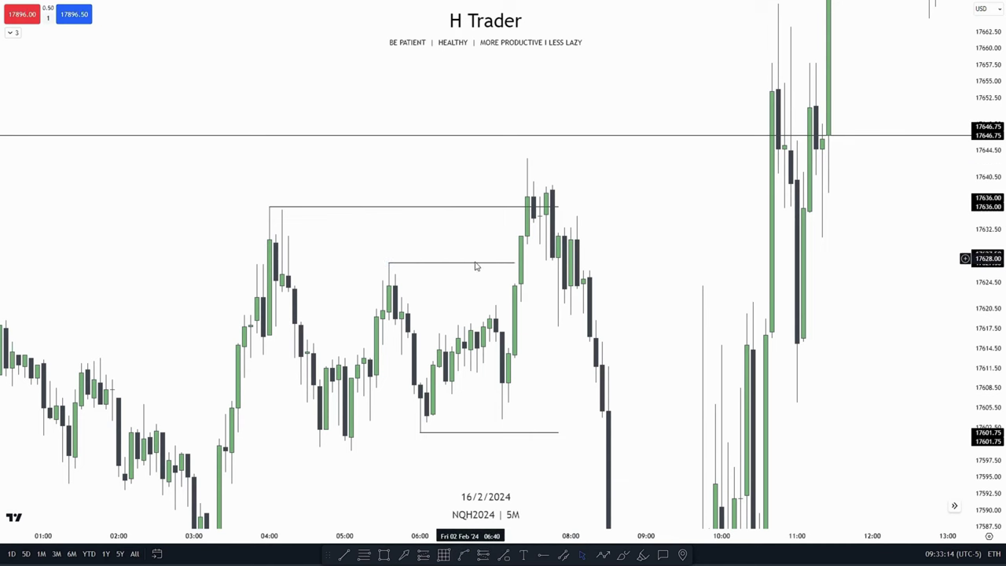
scroll(665, 380, "down", 2)
left_click_drag(657, 348, 614, 267)
left_click_drag(986, 203, 987, 270)
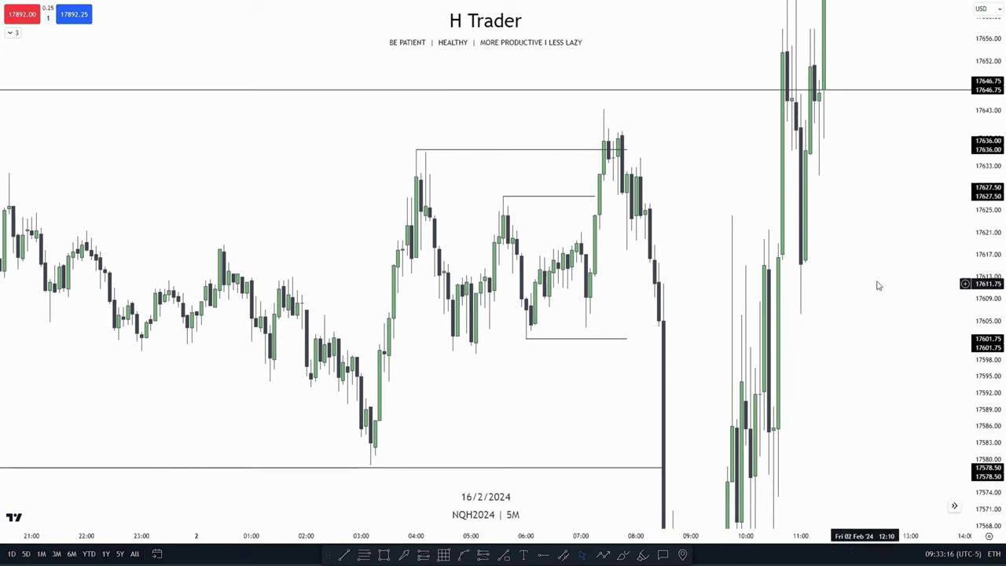
left_click_drag(606, 408, 609, 272)
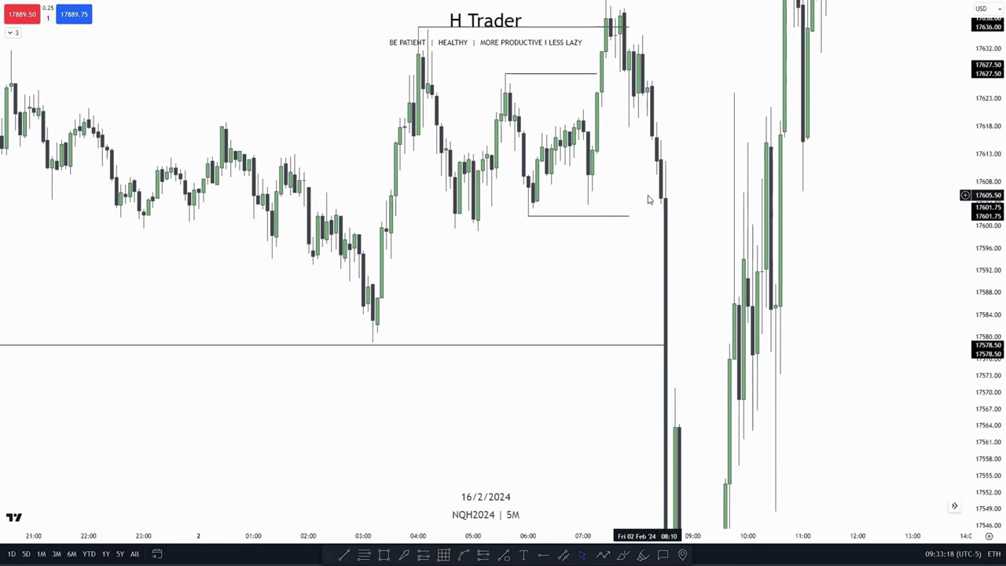
scroll(665, 299, "down", 2)
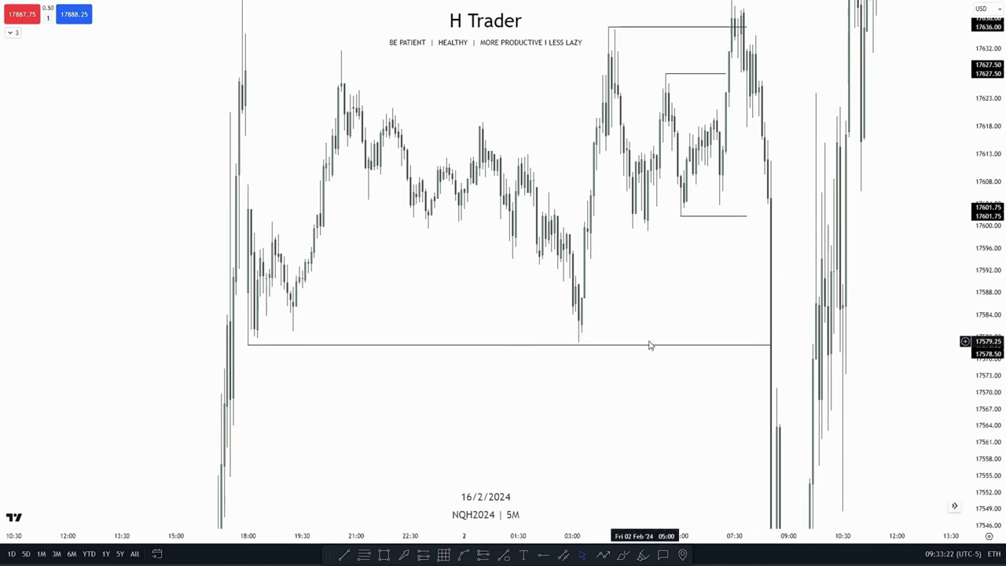
scroll(137, 320, "up", 2)
scroll(681, 354, "down", 2)
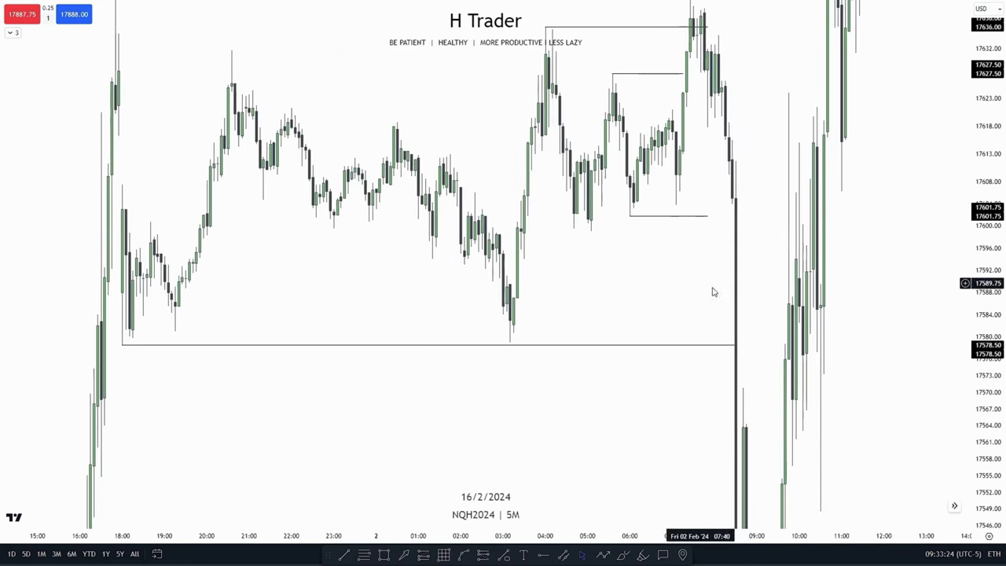